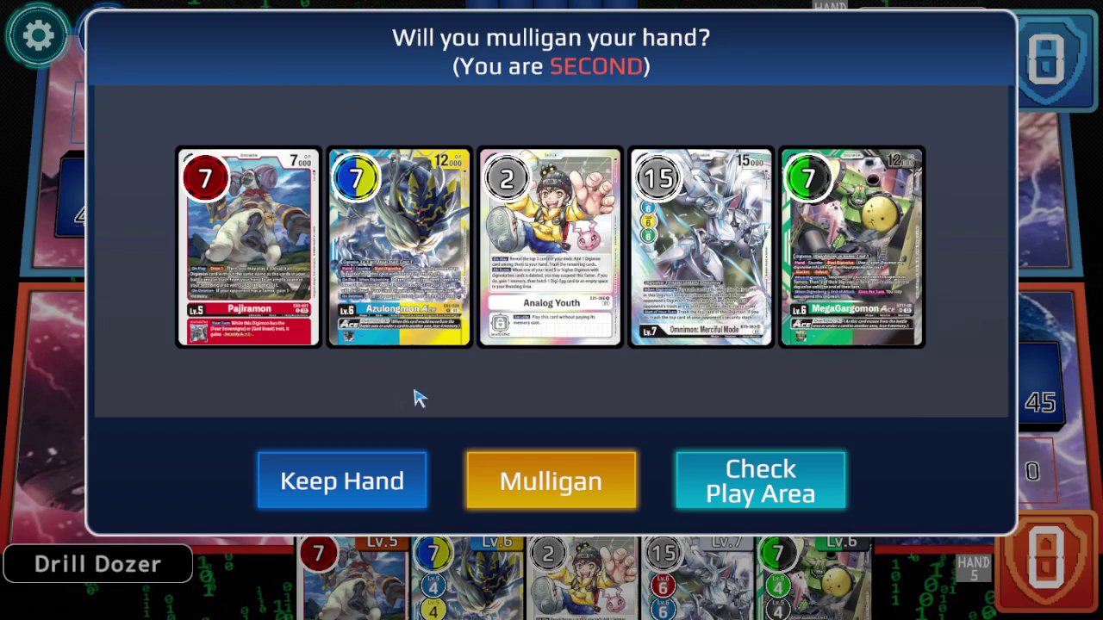
# Keep the opening hand without a mulligan and hatch a Digi-Egg into the breeding area
pyautogui.click(382, 490)
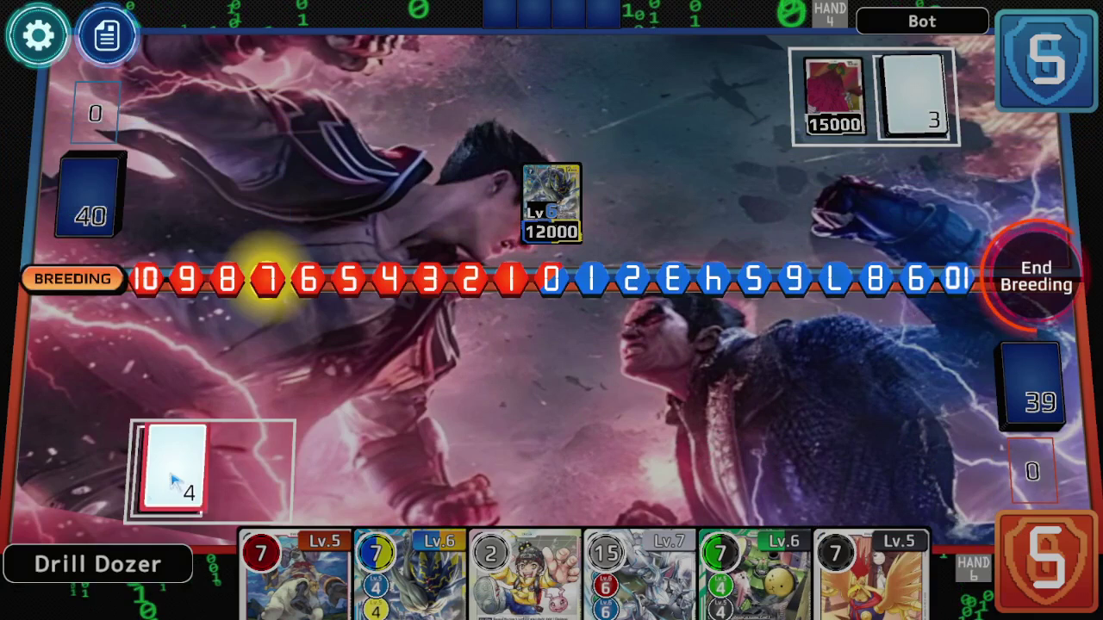
pyautogui.click(172, 480)
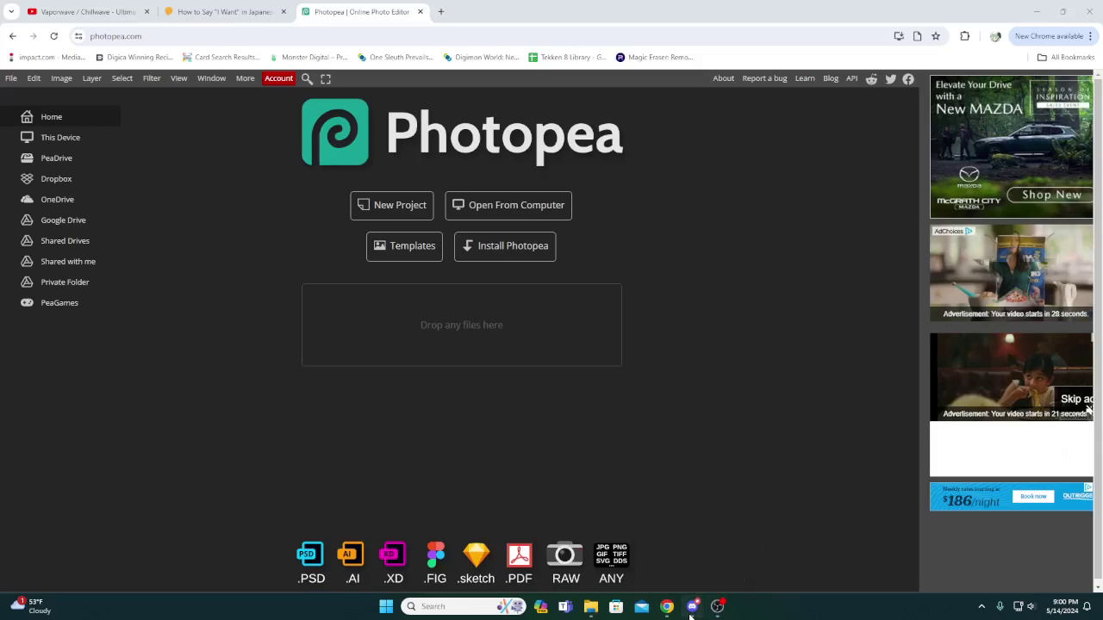
pyautogui.moveTo(692, 607)
pyautogui.click(696, 520)
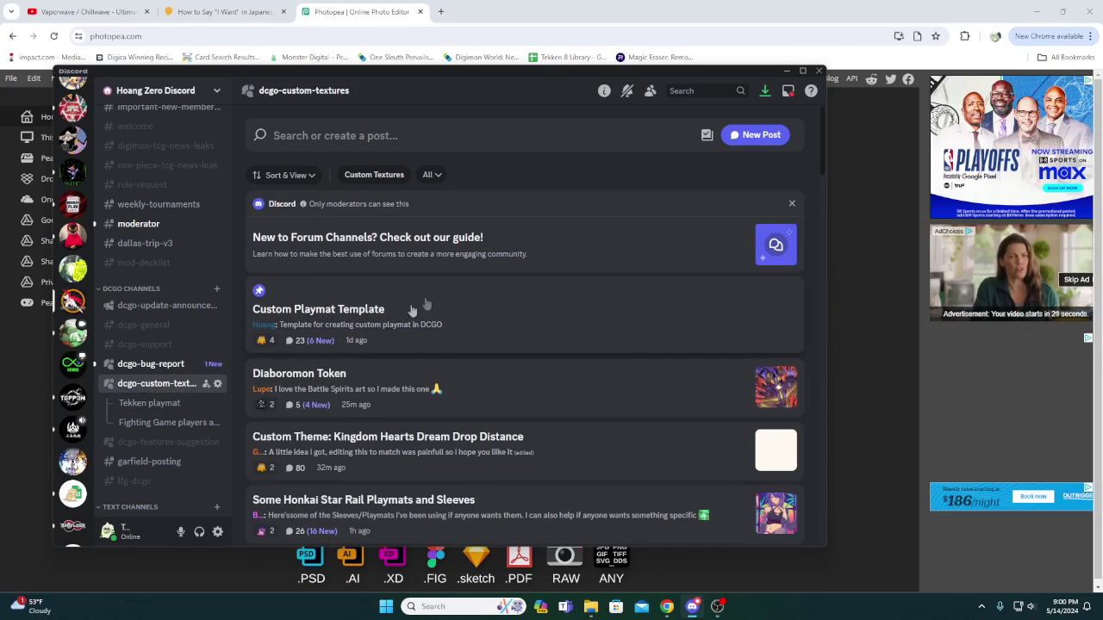
pyautogui.click(488, 340)
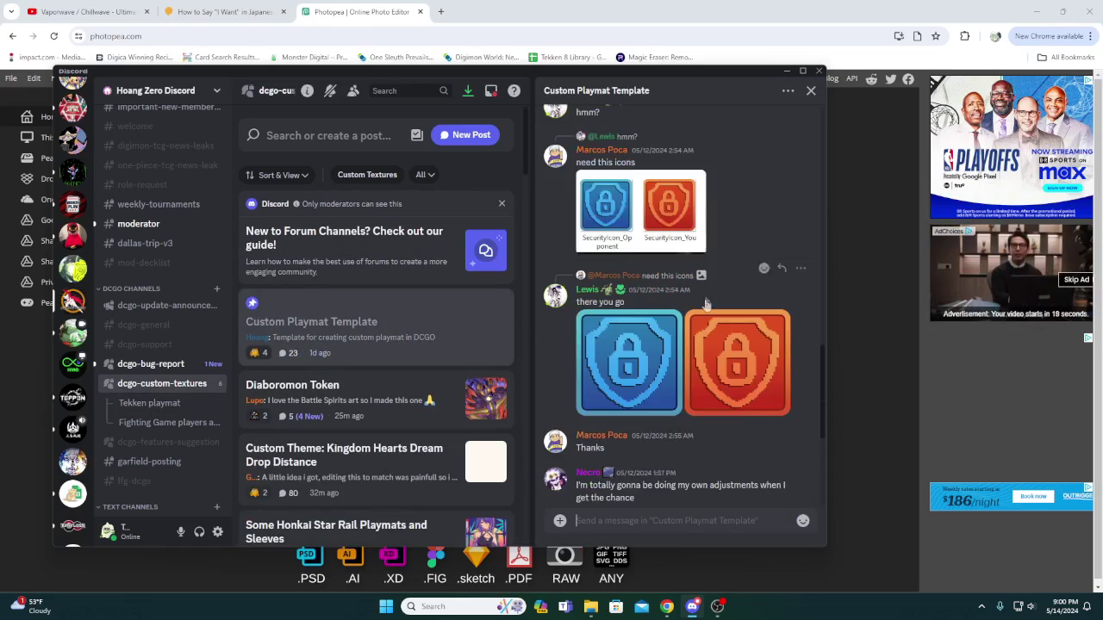
pyautogui.scroll(-5, 703, 324)
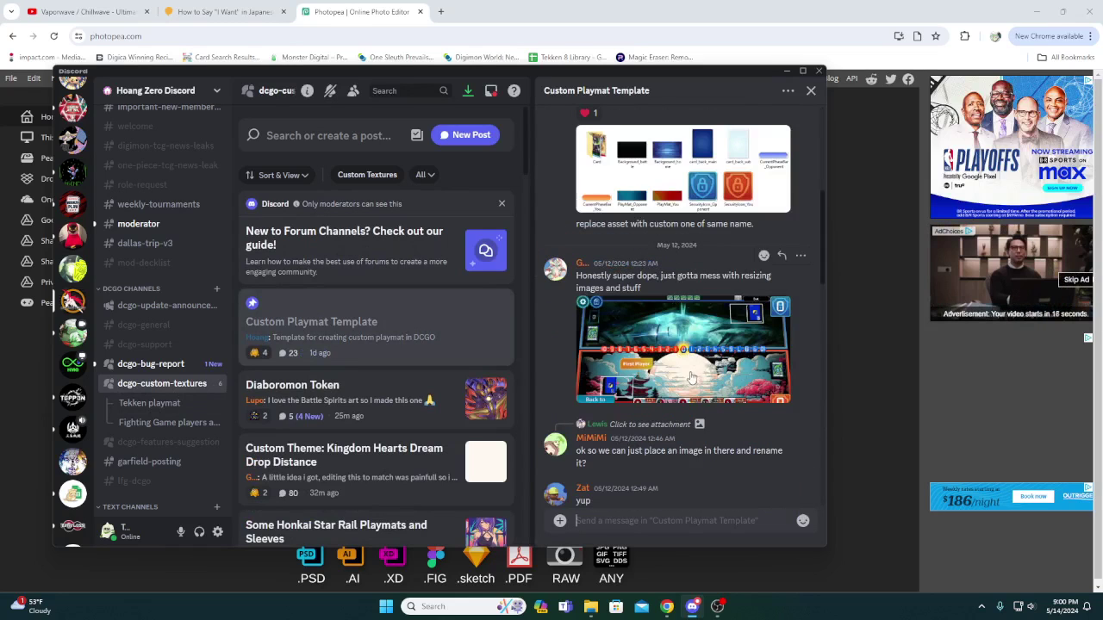
pyautogui.scroll(5, 687, 379)
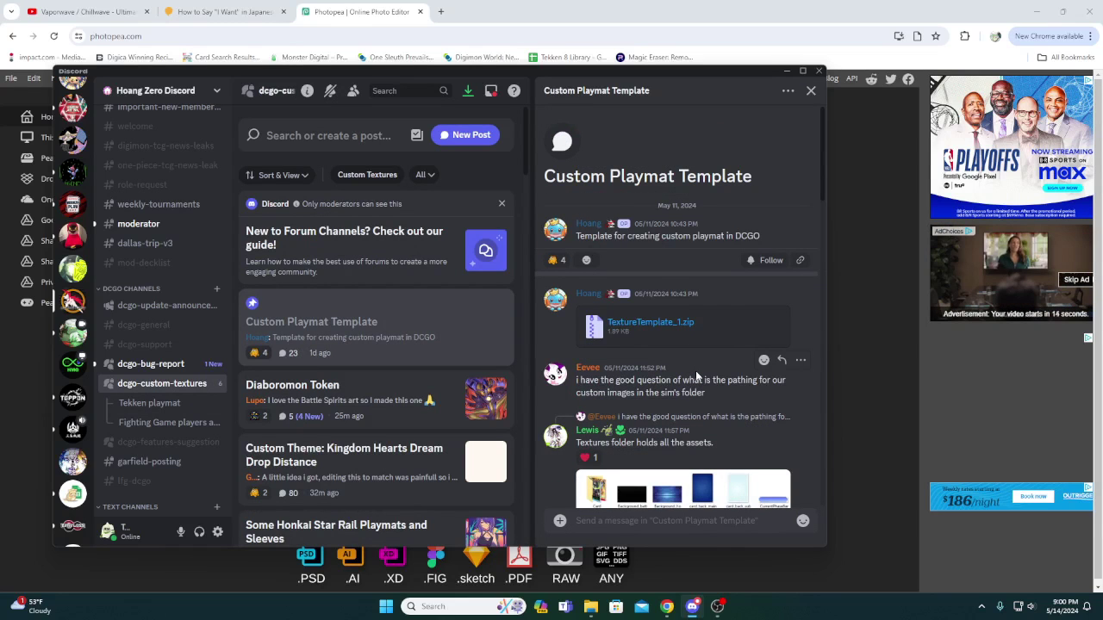
pyautogui.click(863, 374)
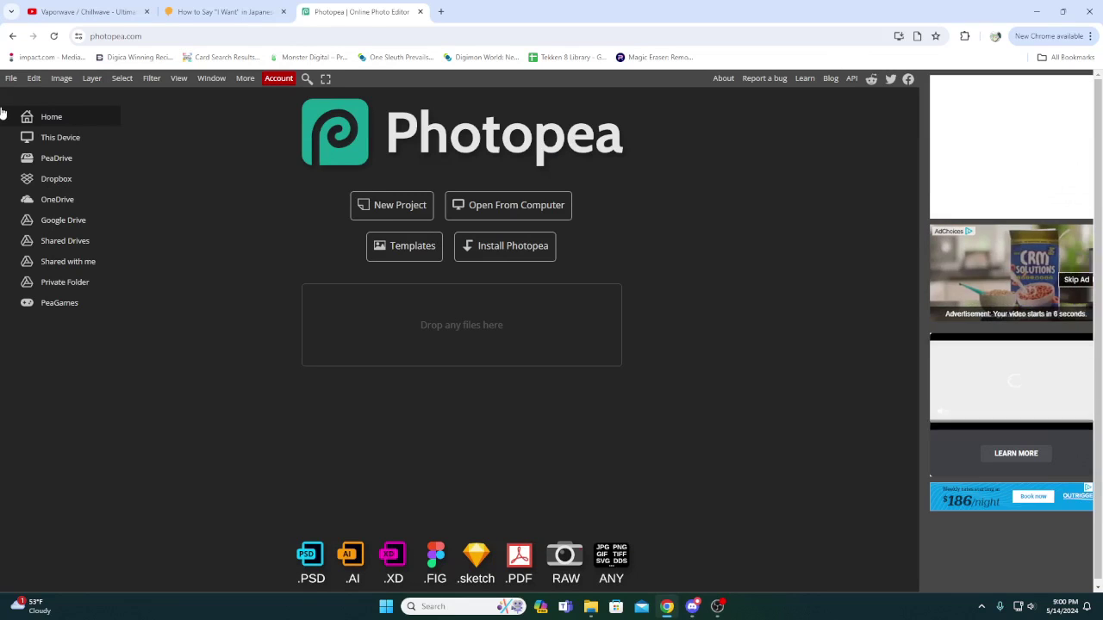
# Browse to the DCGO_Standalone Textures folder in the open-file chooser and select its texture files
pyautogui.click(14, 79)
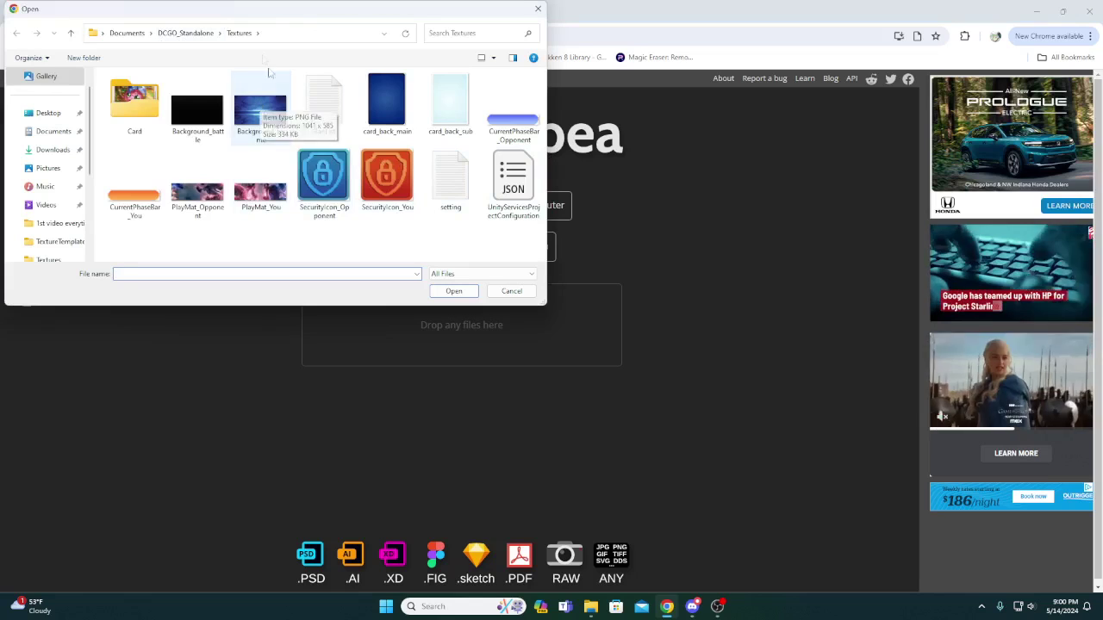
pyautogui.click(197, 34)
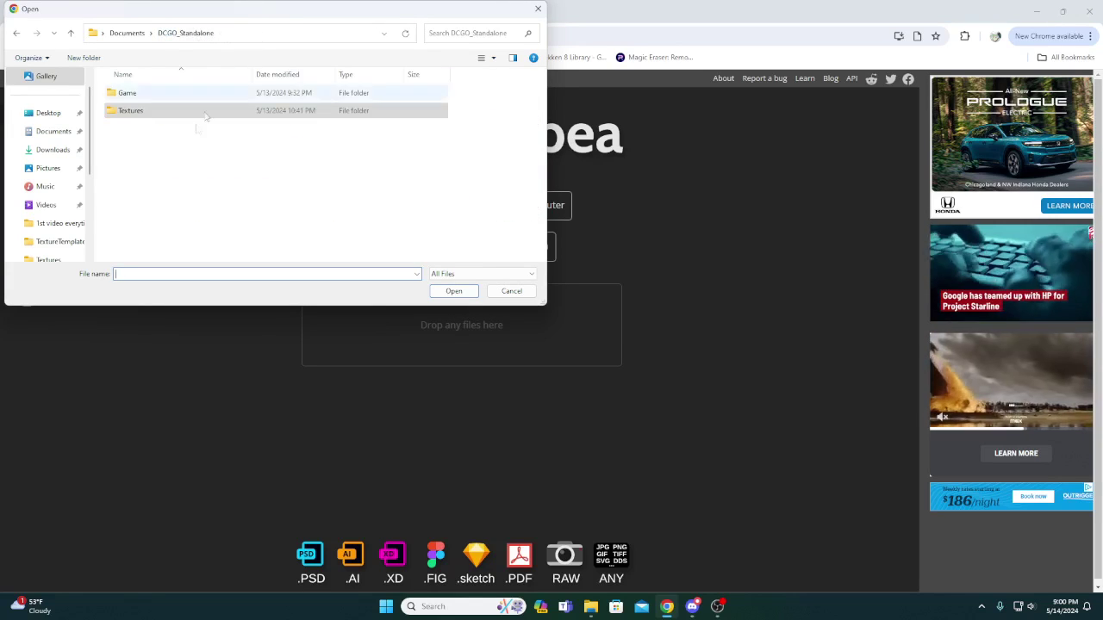
pyautogui.doubleClick(155, 110)
pyautogui.moveTo(527, 254); pyautogui.dragTo(5, 177)
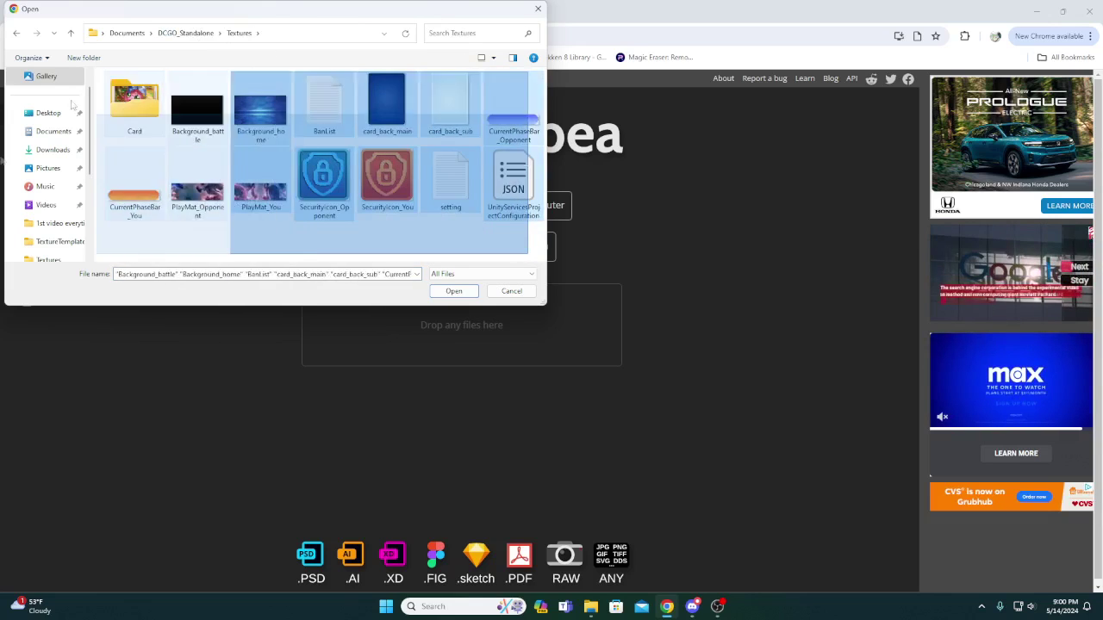
pyautogui.moveTo(5, 176)
pyautogui.mouseDown()
pyautogui.moveTo(4, 102)
pyautogui.moveTo(287, 236)
pyautogui.mouseUp()
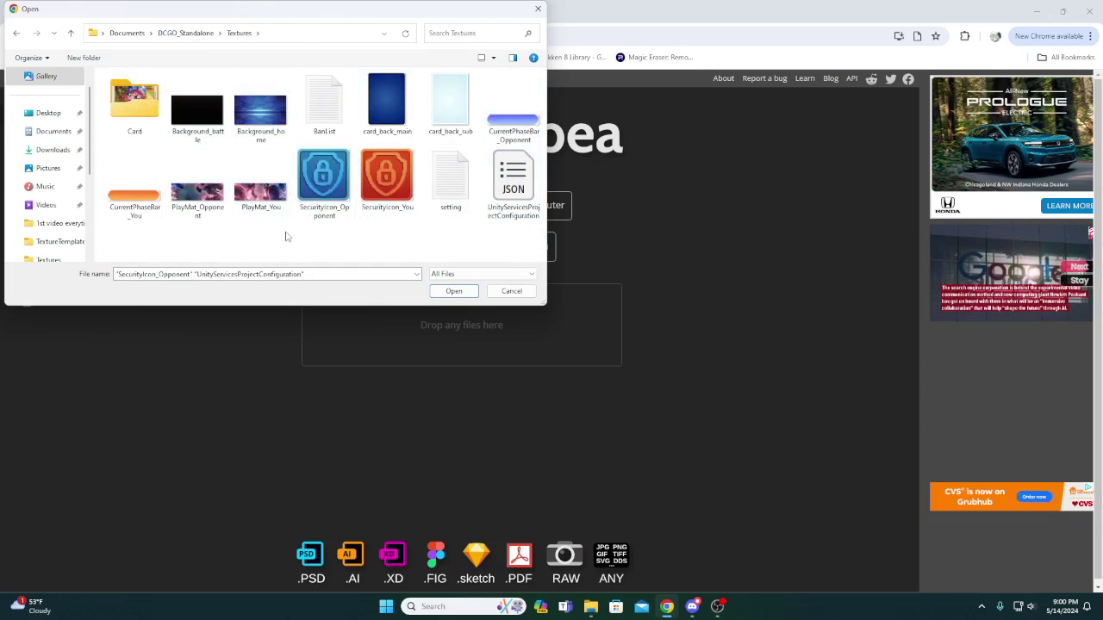
# Check the texture file list in the Discord playmat thread, then open PlayMat_You
pyautogui.click(692, 606)
pyautogui.scroll(-3, 690, 451)
pyautogui.click(685, 302)
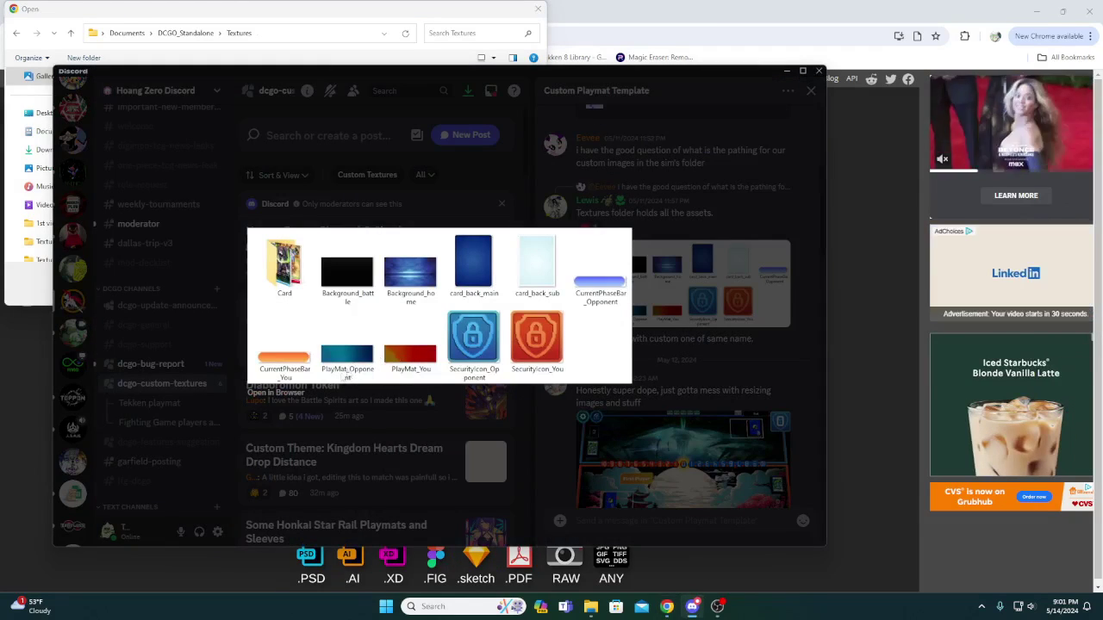
pyautogui.click(647, 391)
pyautogui.click(692, 606)
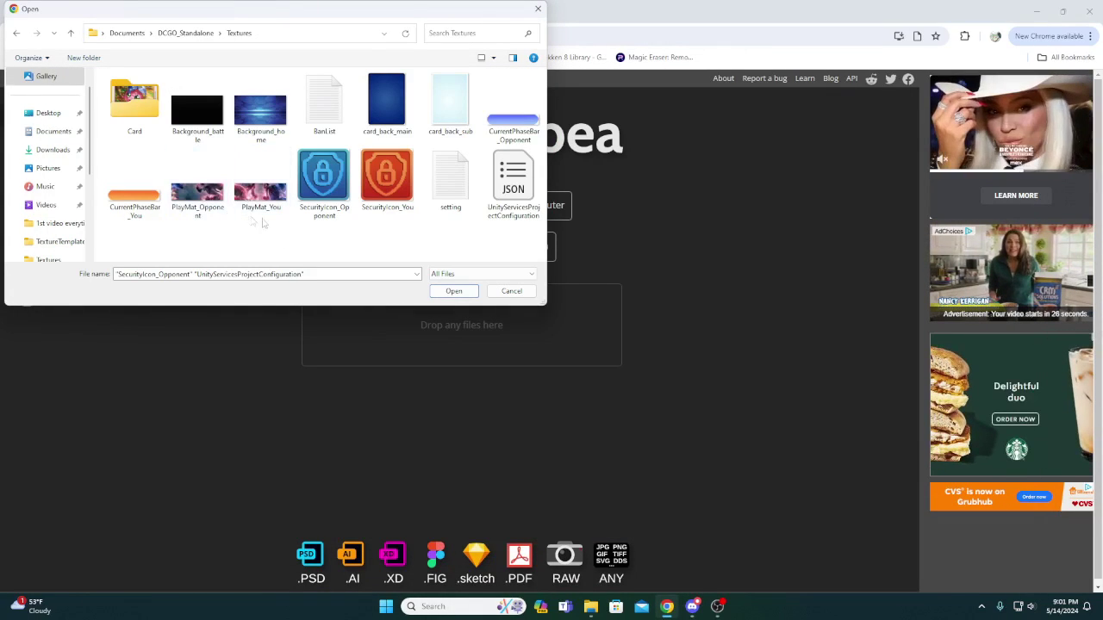
pyautogui.click(261, 192)
pyautogui.doubleClick(267, 194)
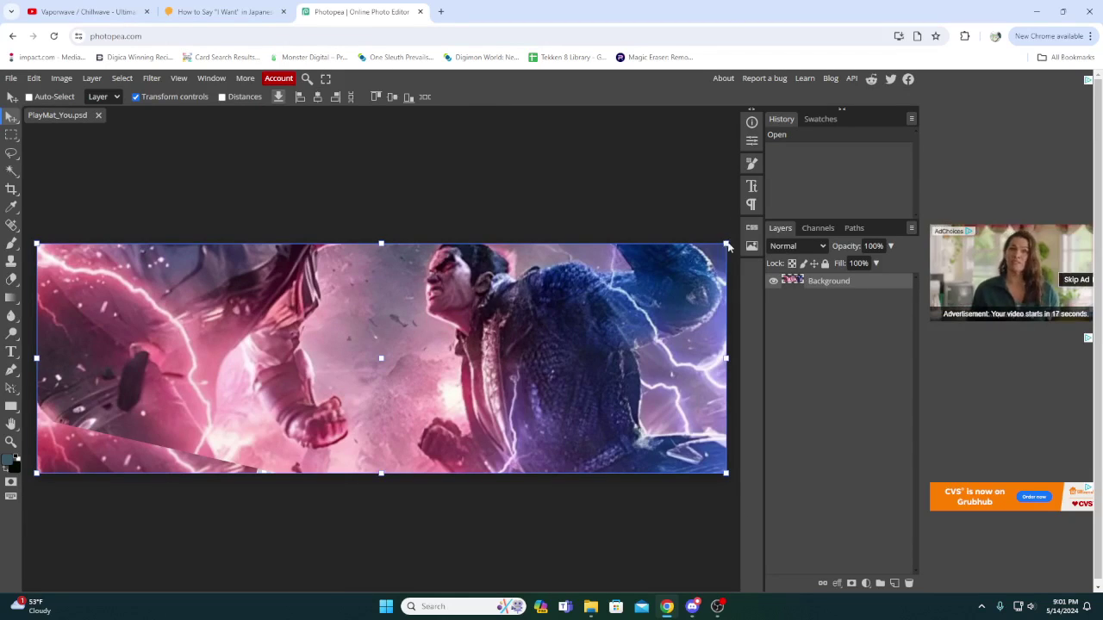
# Confirm PlayMat_You is 1200×400, restore its full-canvas scale, and bring up the file chooser
pyautogui.moveTo(726, 245); pyautogui.dragTo(532, 308)
pyautogui.click(61, 77)
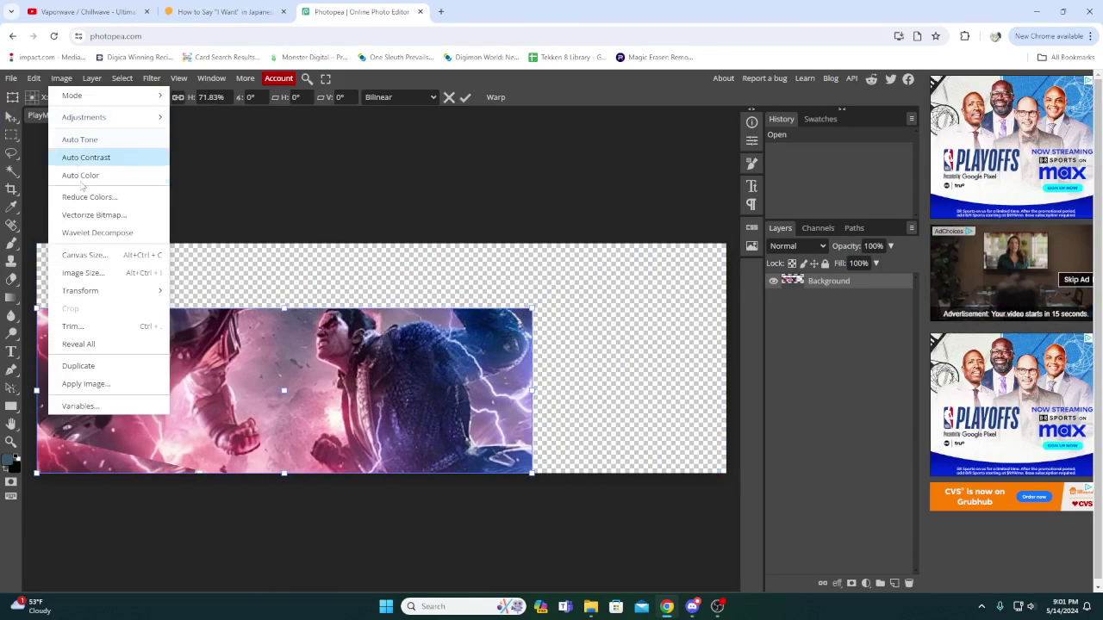
pyautogui.click(99, 276)
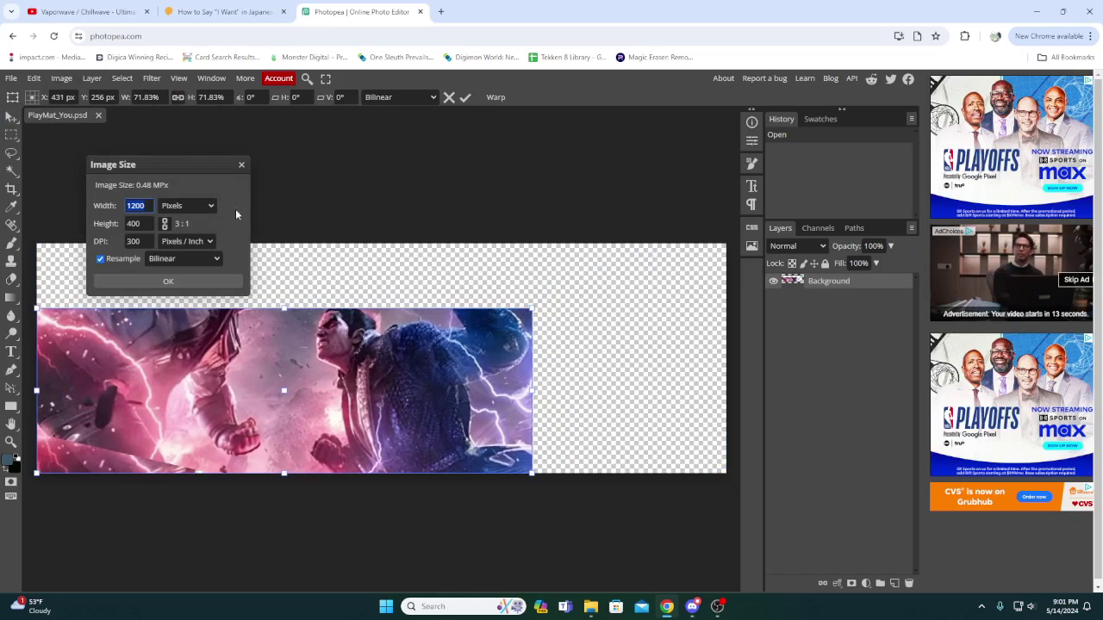
pyautogui.click(241, 165)
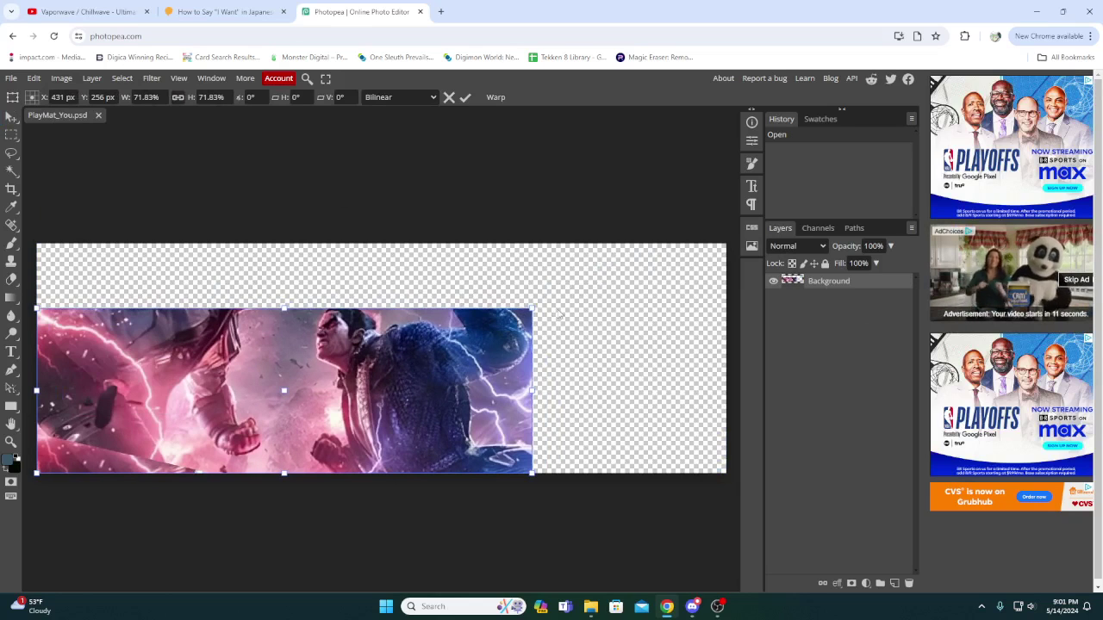
pyautogui.moveTo(533, 307); pyautogui.dragTo(726, 244)
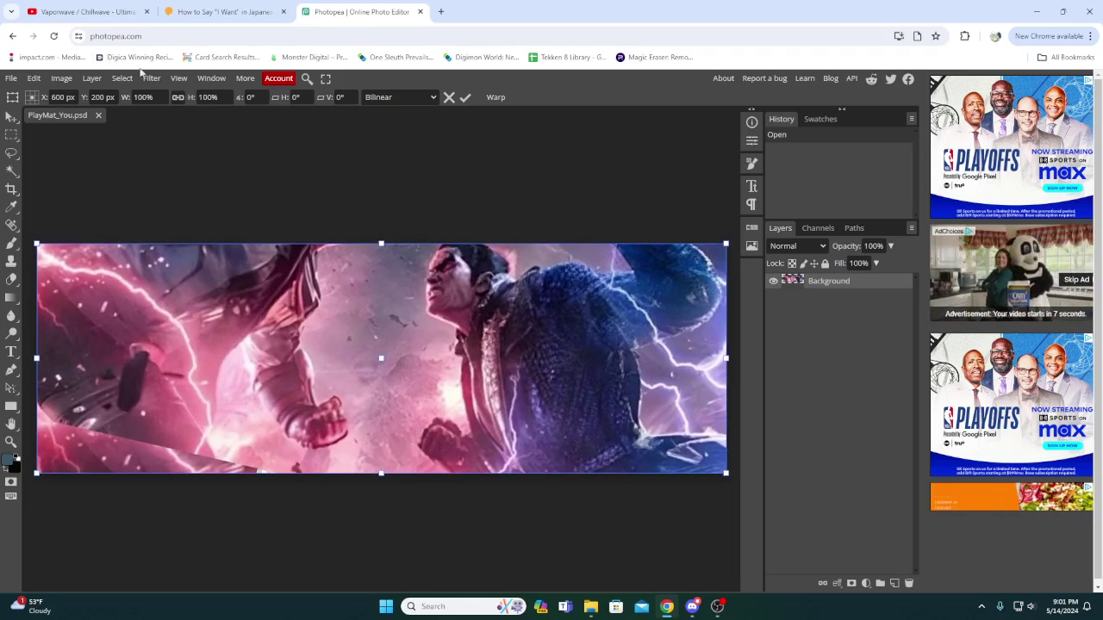
pyautogui.click(10, 79)
pyautogui.click(26, 112)
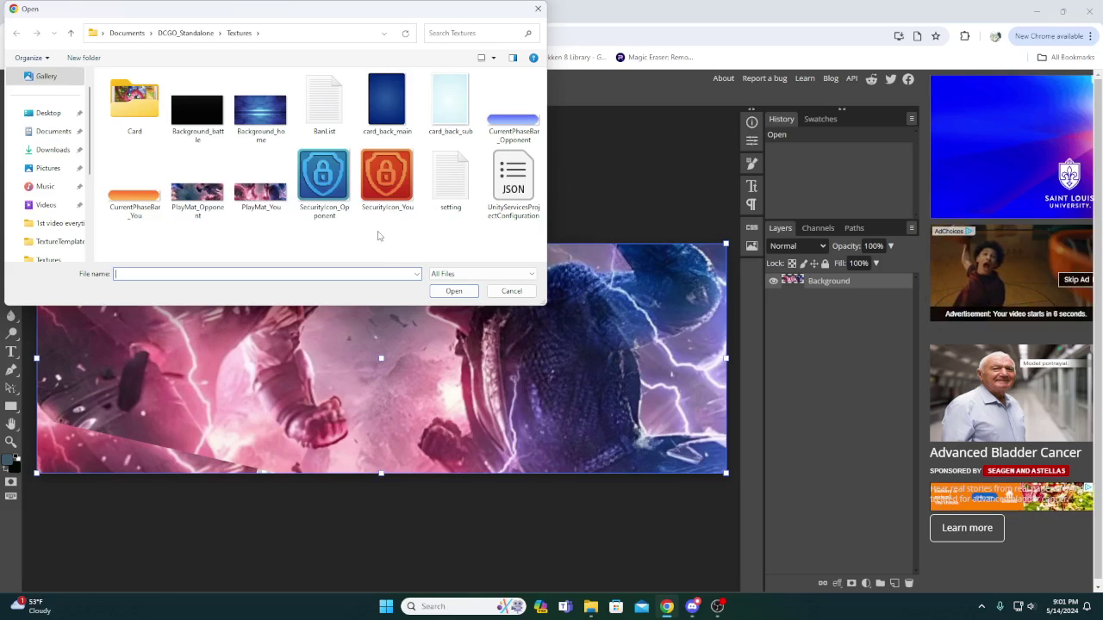
# Open BT2-082-token from the Card folder by searching for 'token'
pyautogui.moveTo(485, 217); pyautogui.dragTo(263, 121)
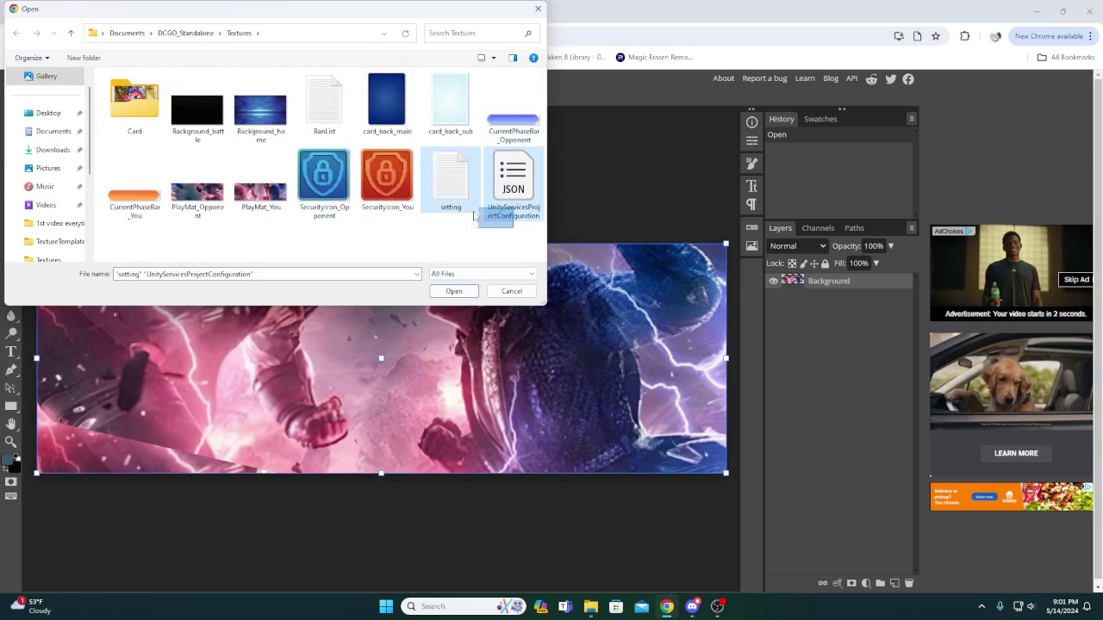
pyautogui.moveTo(263, 121); pyautogui.dragTo(433, 244)
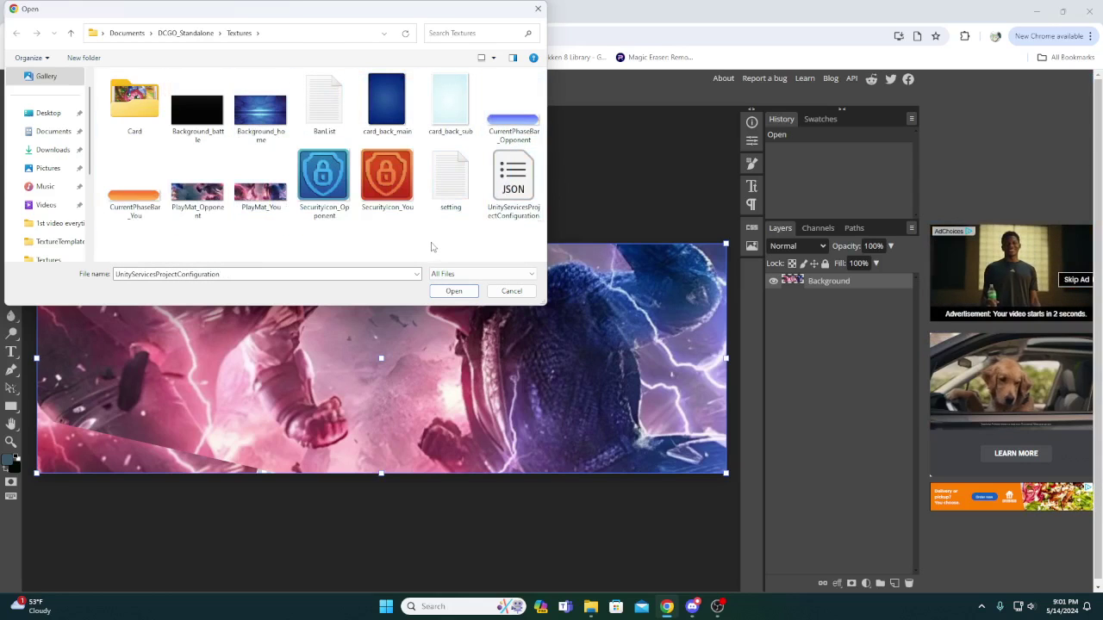
pyautogui.doubleClick(131, 112)
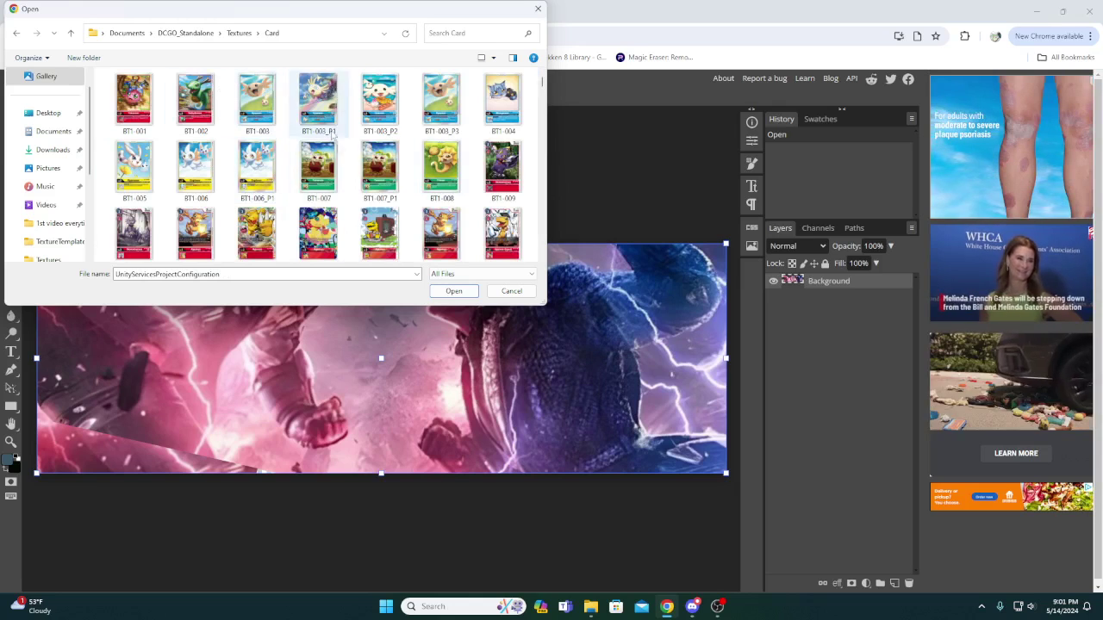
pyautogui.click(468, 33)
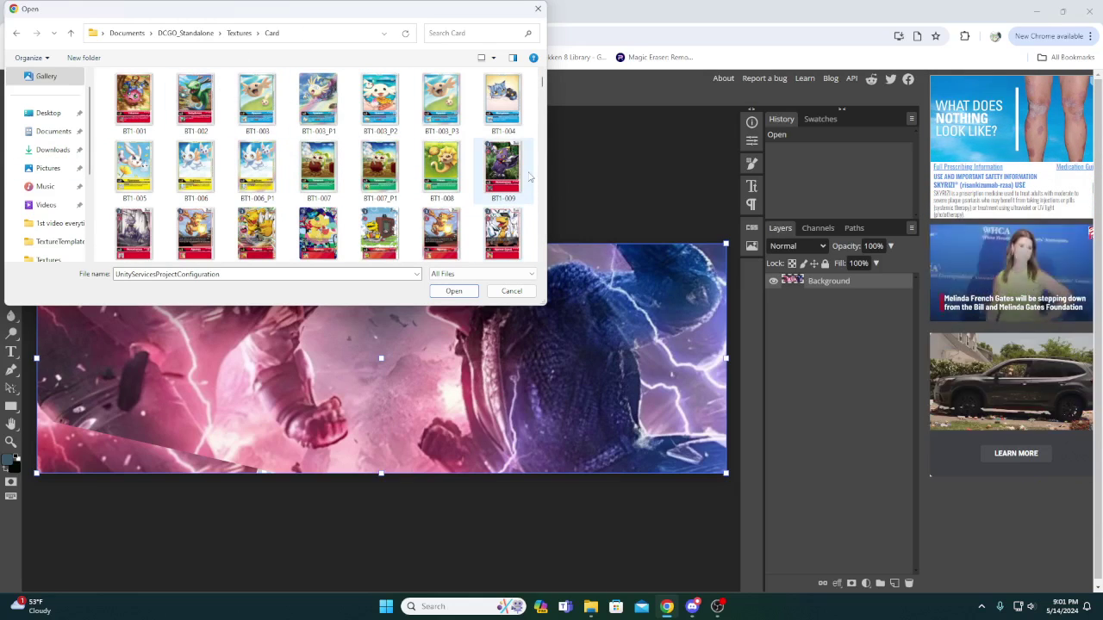
pyautogui.write('token')
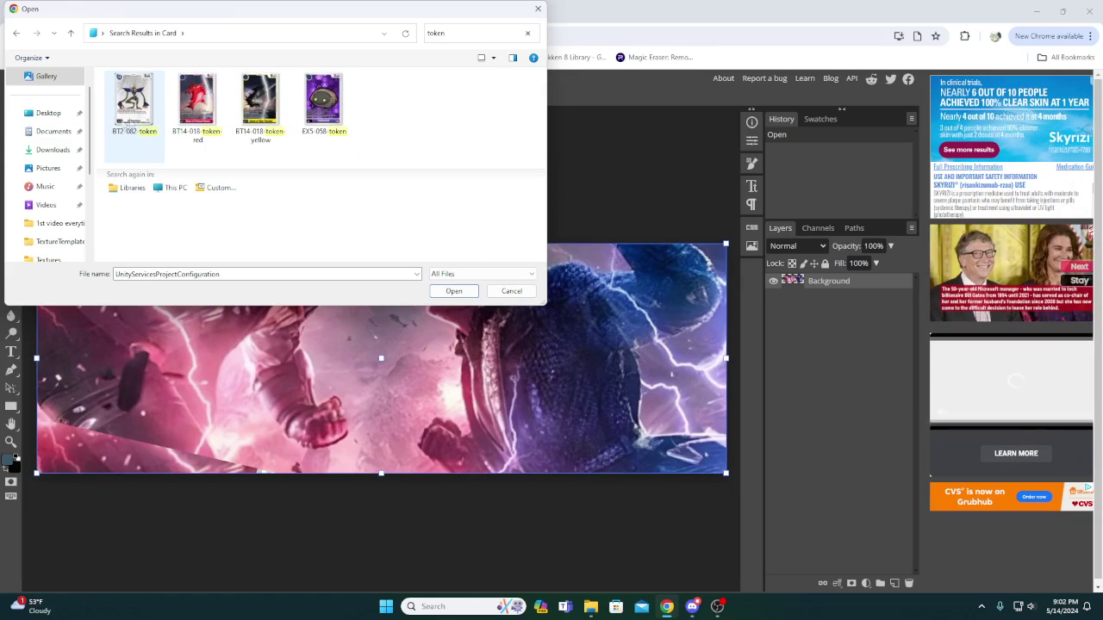
pyautogui.doubleClick(131, 123)
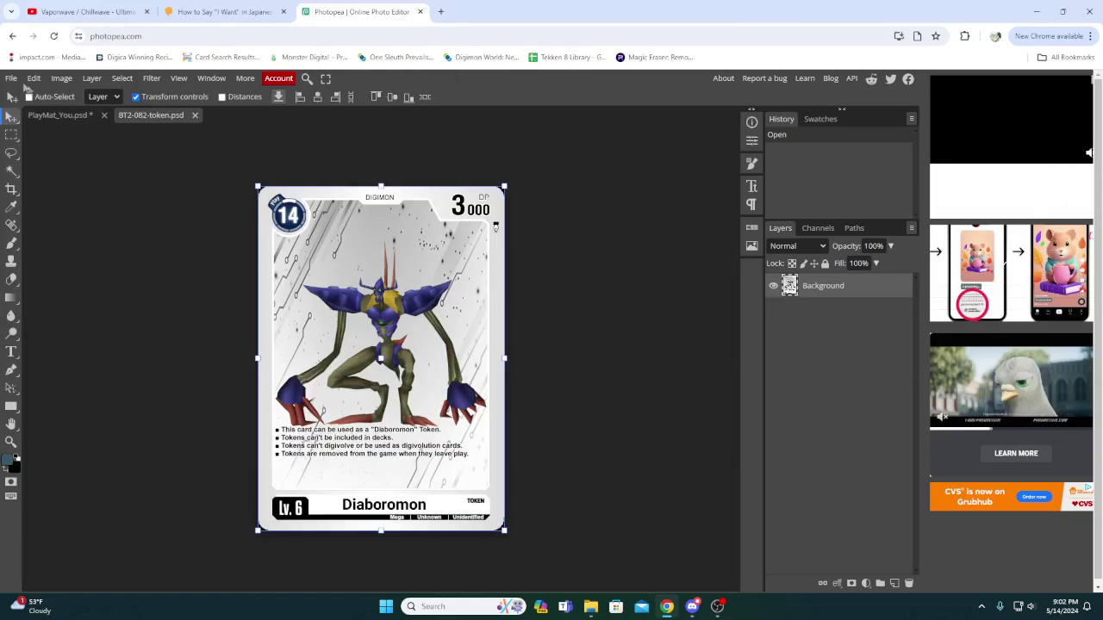
# Place foghornDigimonmeme from Downloads onto the BT2-082-token card and scale it into position
pyautogui.click(11, 77)
pyautogui.click(34, 131)
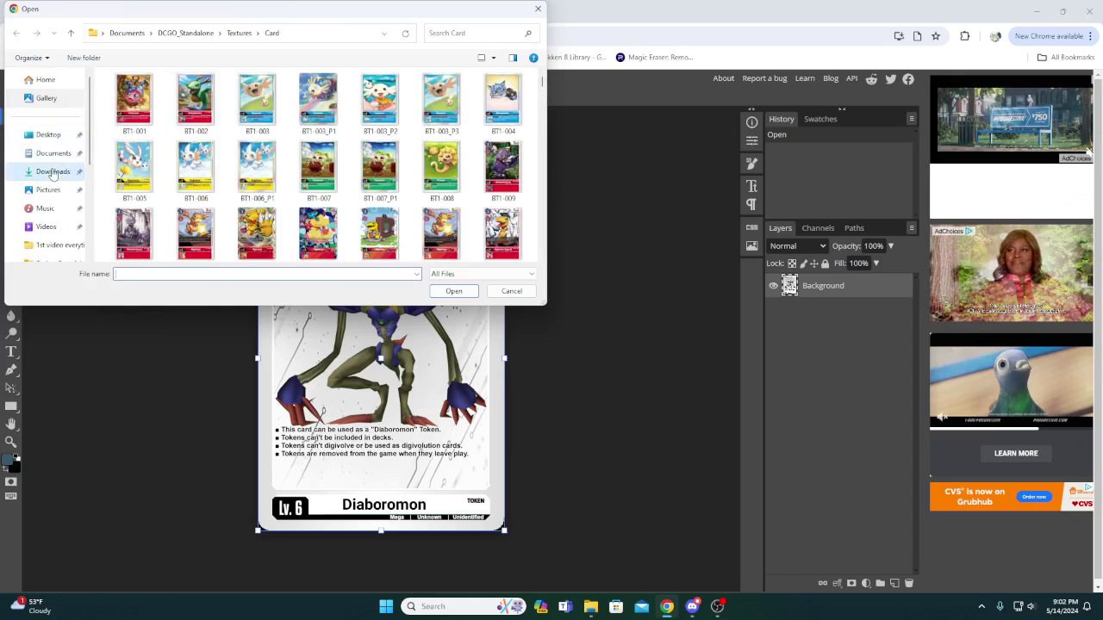
pyautogui.click(52, 173)
pyautogui.scroll(-3, 173, 167)
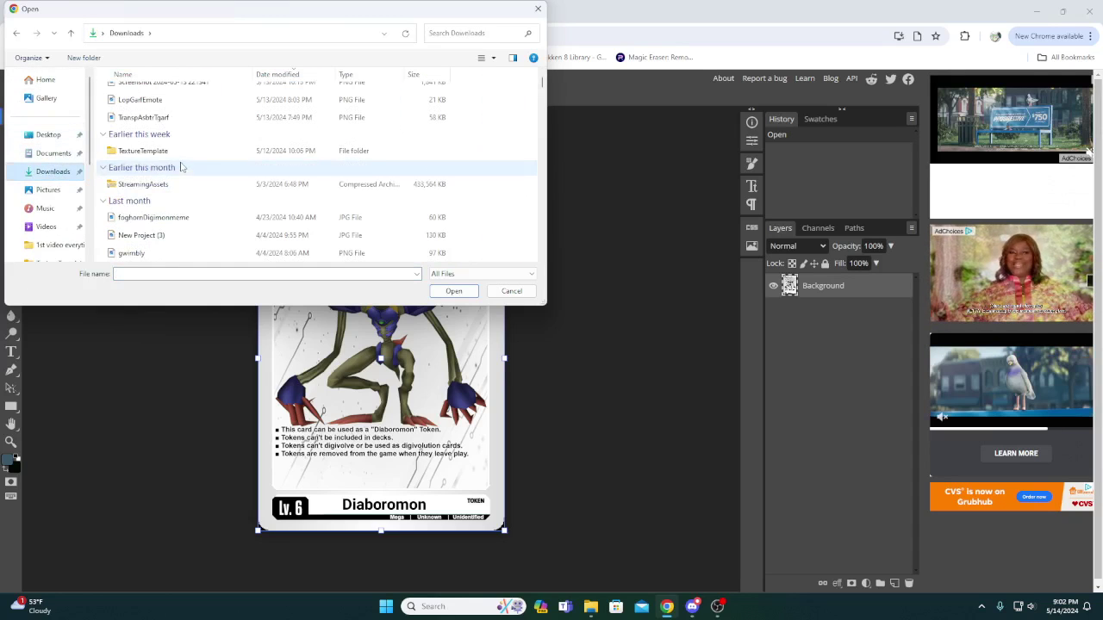
pyautogui.doubleClick(164, 218)
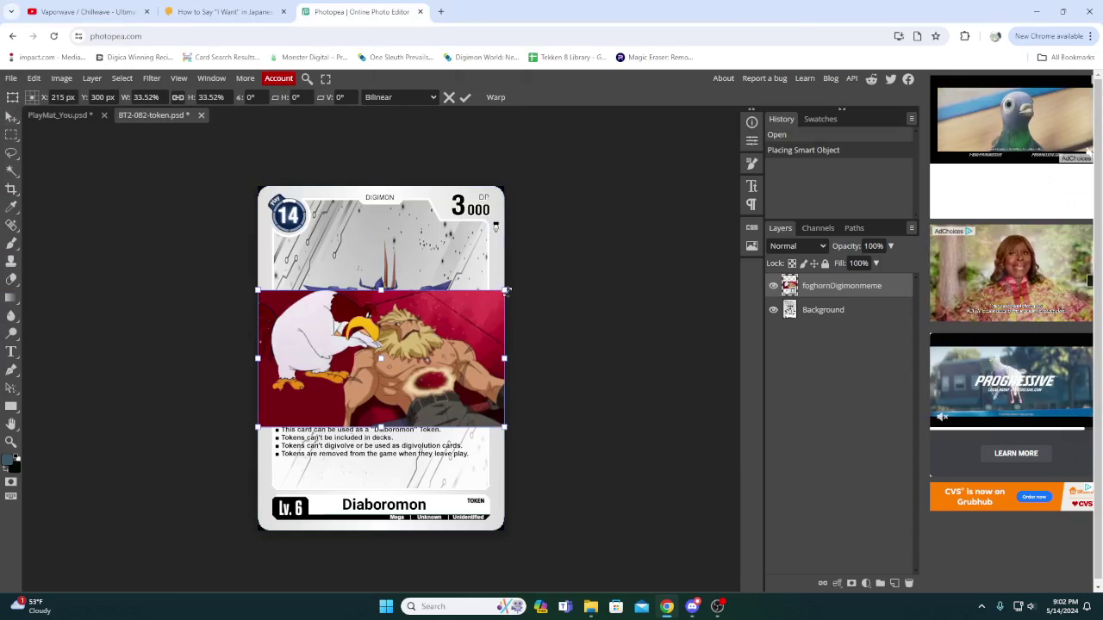
pyautogui.moveTo(506, 291)
pyautogui.mouseDown()
pyautogui.moveTo(546, 357)
pyautogui.moveTo(319, 431)
pyautogui.moveTo(269, 465)
pyautogui.mouseUp()
pyautogui.moveTo(690, 141)
pyautogui.mouseDown()
pyautogui.moveTo(566, 221)
pyautogui.moveTo(205, 549)
pyautogui.moveTo(302, 447)
pyautogui.moveTo(494, 397)
pyautogui.moveTo(445, 399)
pyautogui.mouseUp()
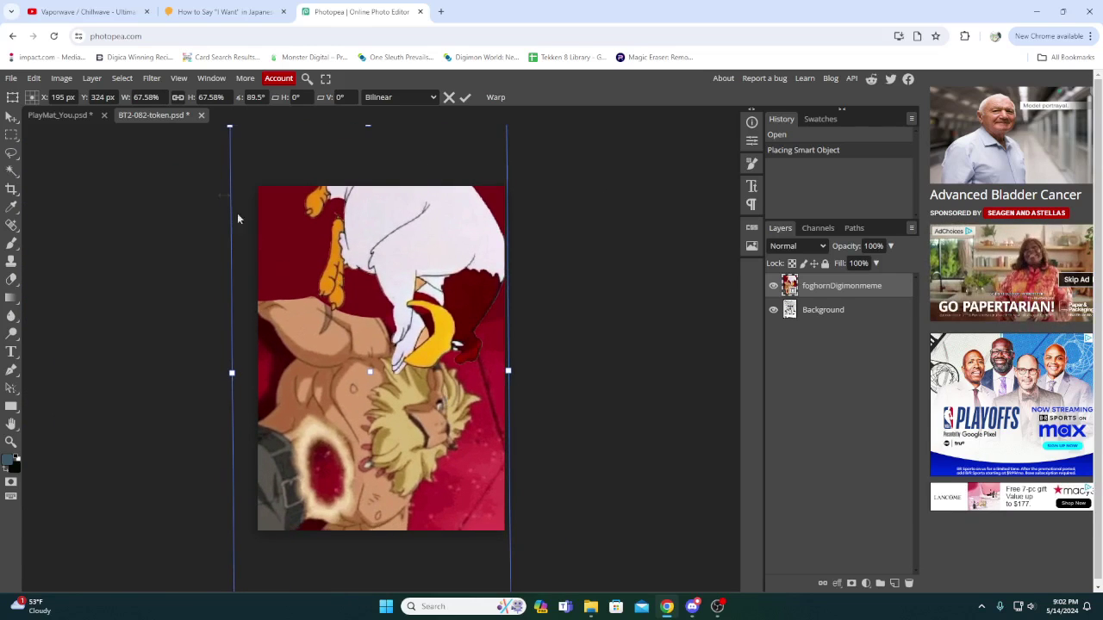
# Glance at the PlayMat_You document, return to the token card, and open File Explorer
pyautogui.click(65, 117)
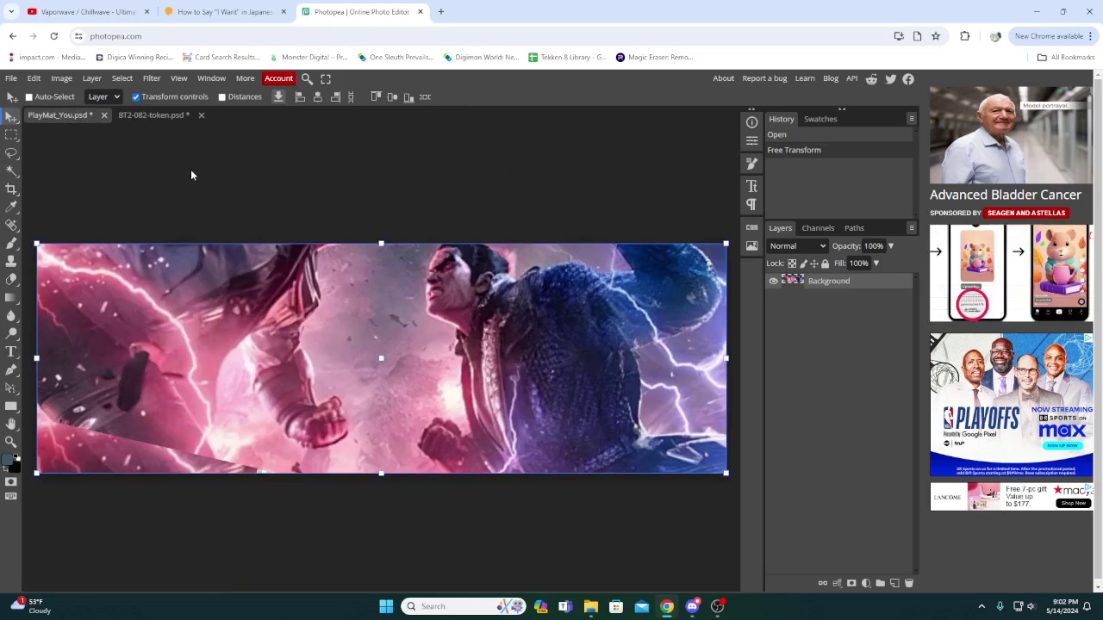
pyautogui.click(155, 115)
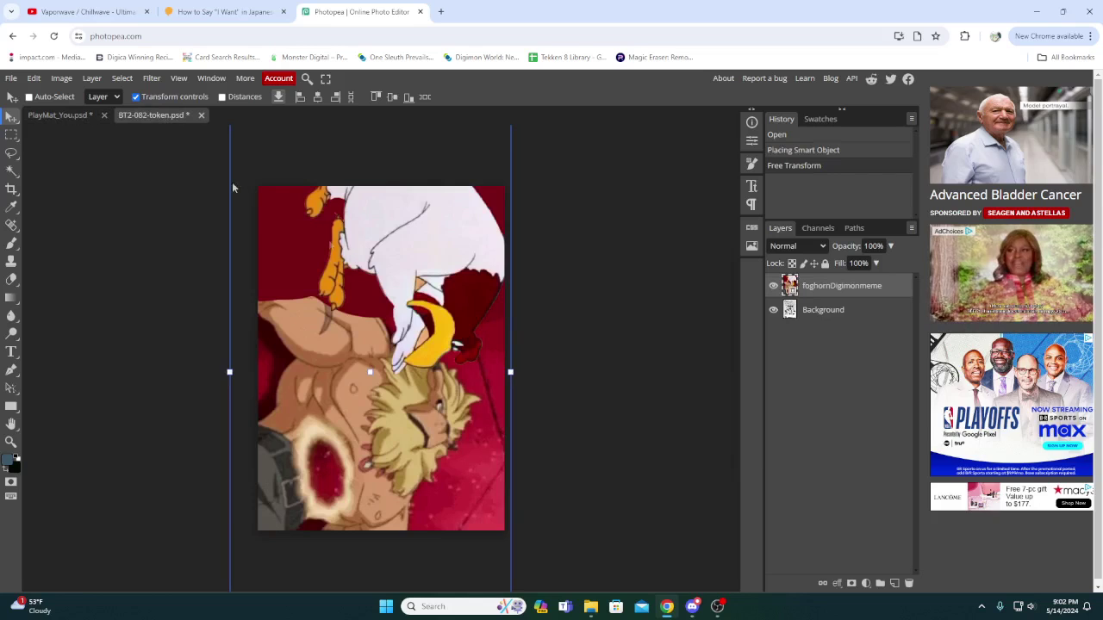
pyautogui.click(591, 607)
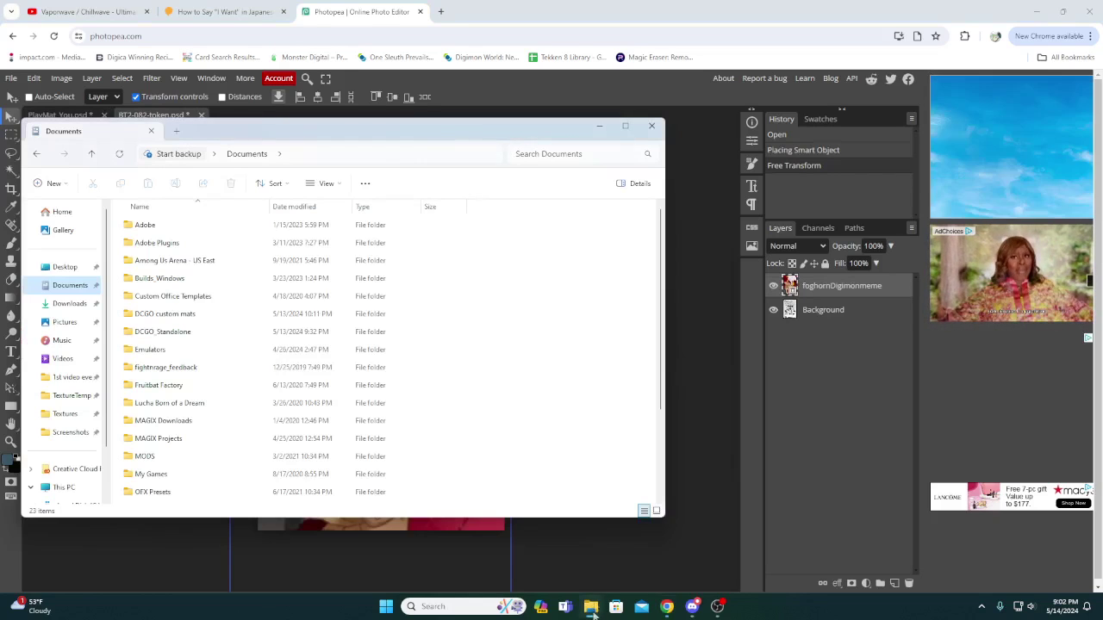
# Browse DCGO_Standalone's Textures and Game folders, then DCGO custom mats > Fighting Games
pyautogui.doubleClick(164, 332)
pyautogui.doubleClick(160, 244)
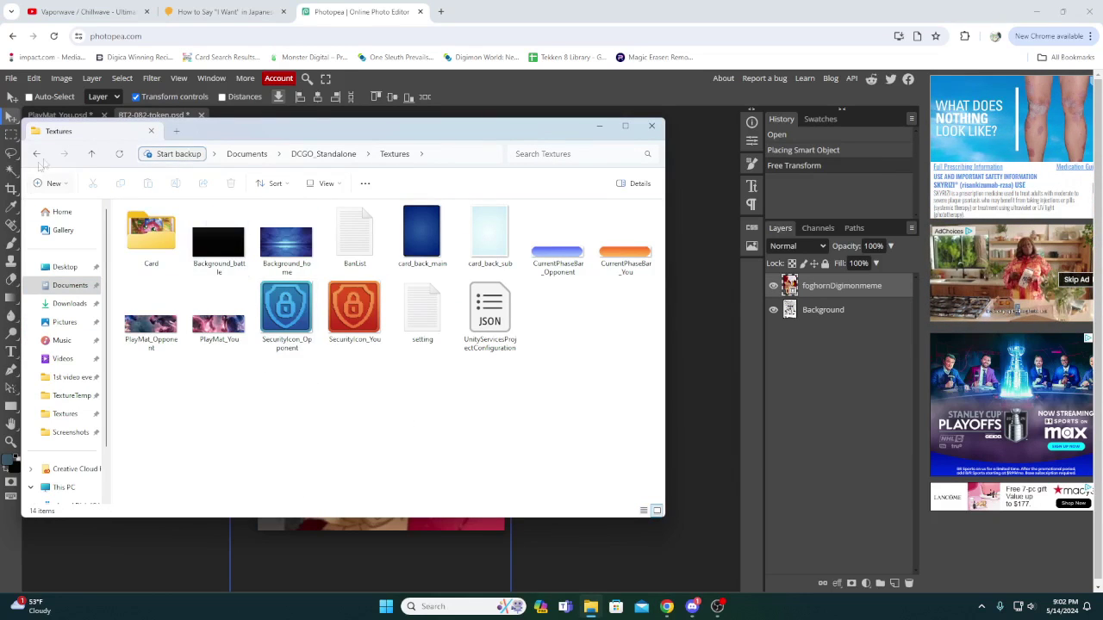
pyautogui.click(91, 155)
pyautogui.doubleClick(161, 222)
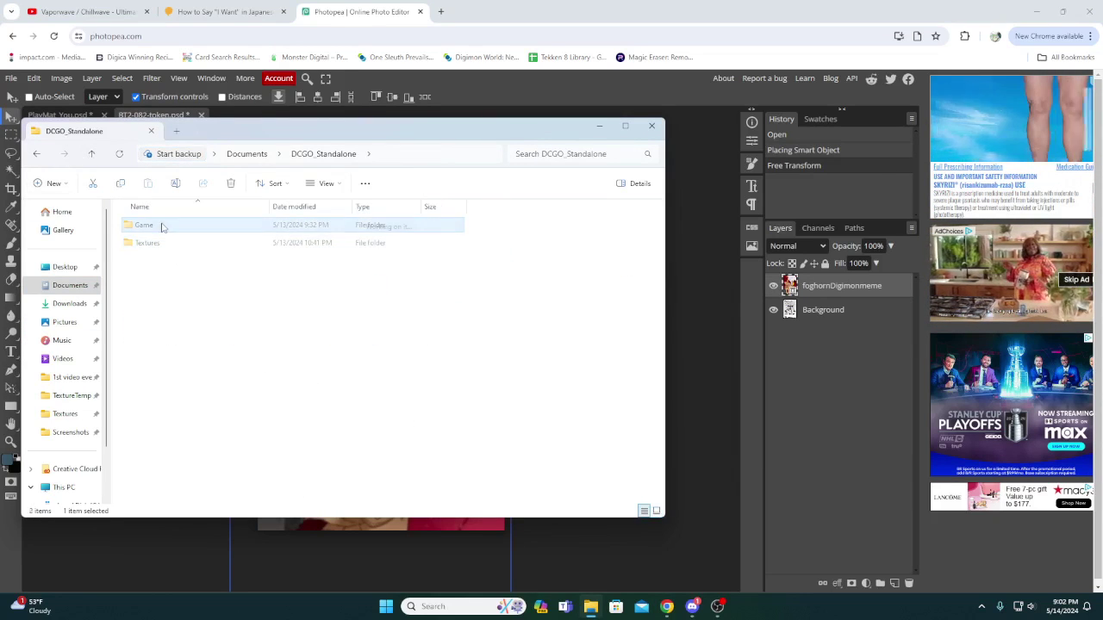
pyautogui.click(90, 153)
pyautogui.doubleClick(166, 328)
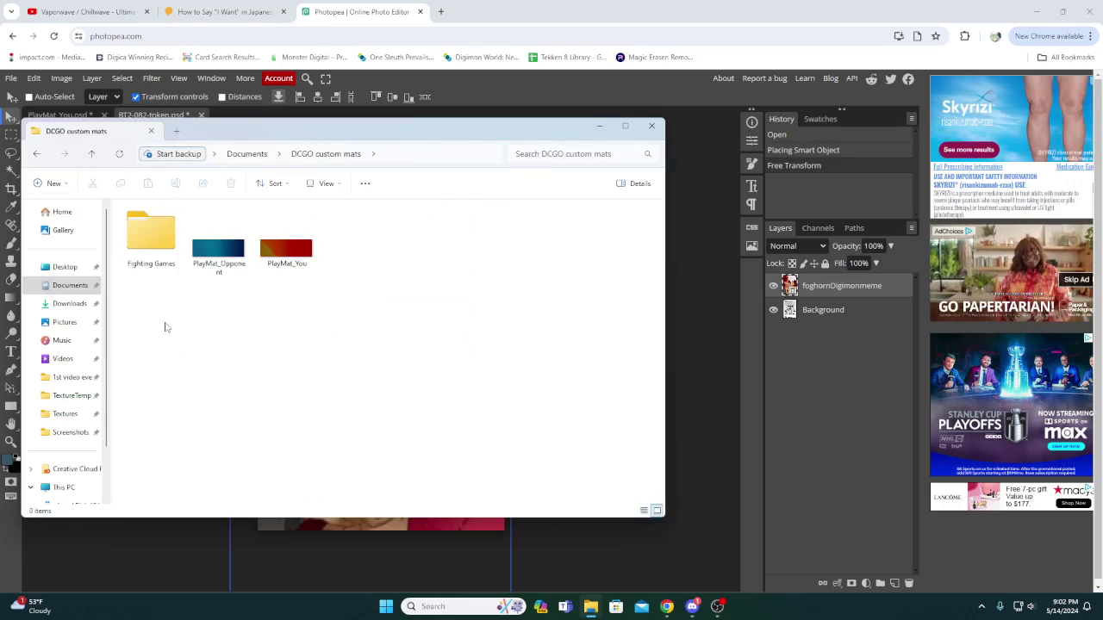
pyautogui.doubleClick(151, 237)
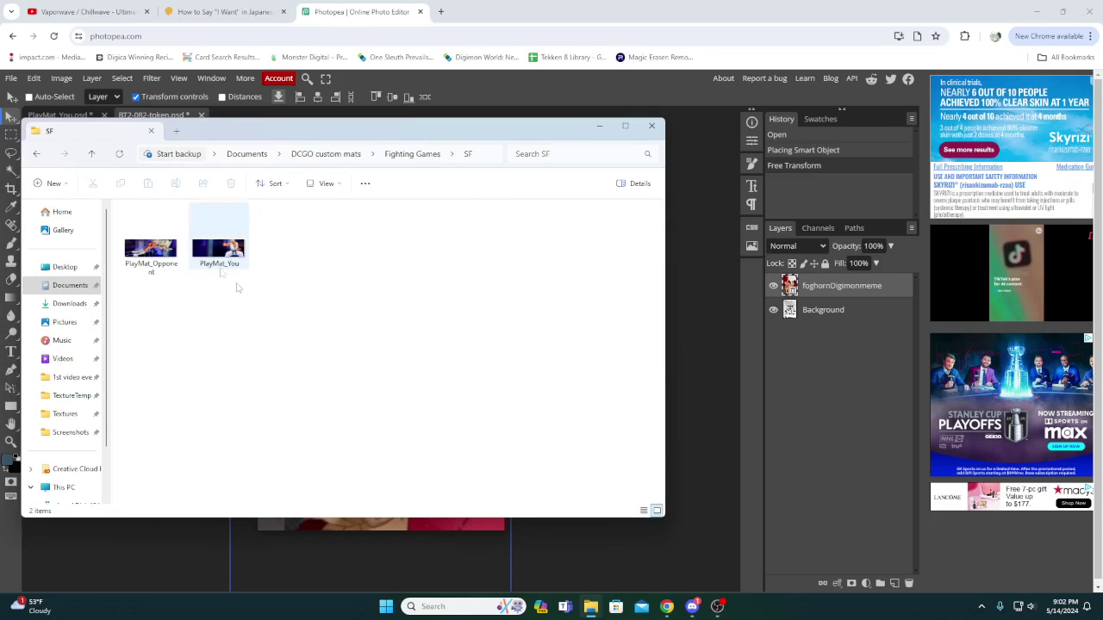
# Go back to Documents, reopen DCGO_Standalone > Textures, and drag a file from it
pyautogui.click(38, 154)
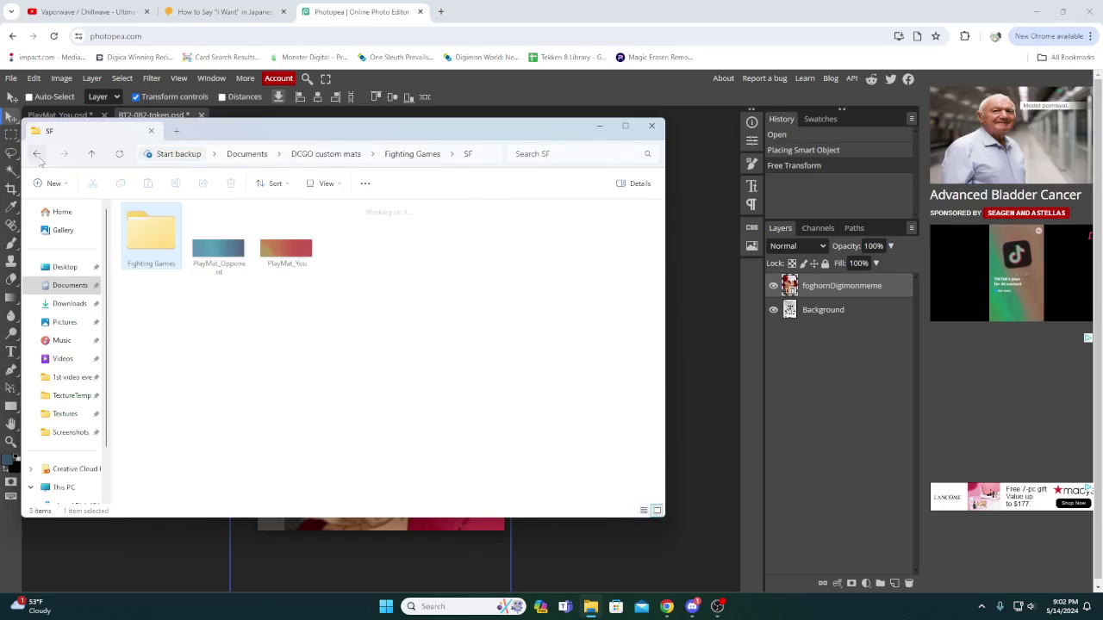
pyautogui.click(38, 154)
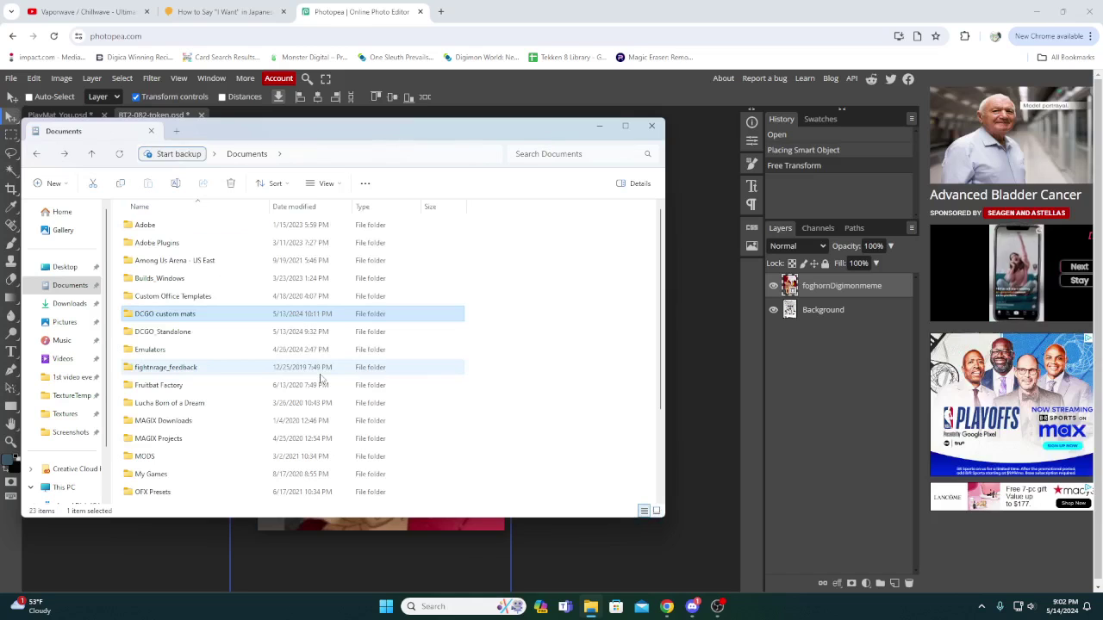
pyautogui.doubleClick(197, 333)
pyautogui.doubleClick(155, 245)
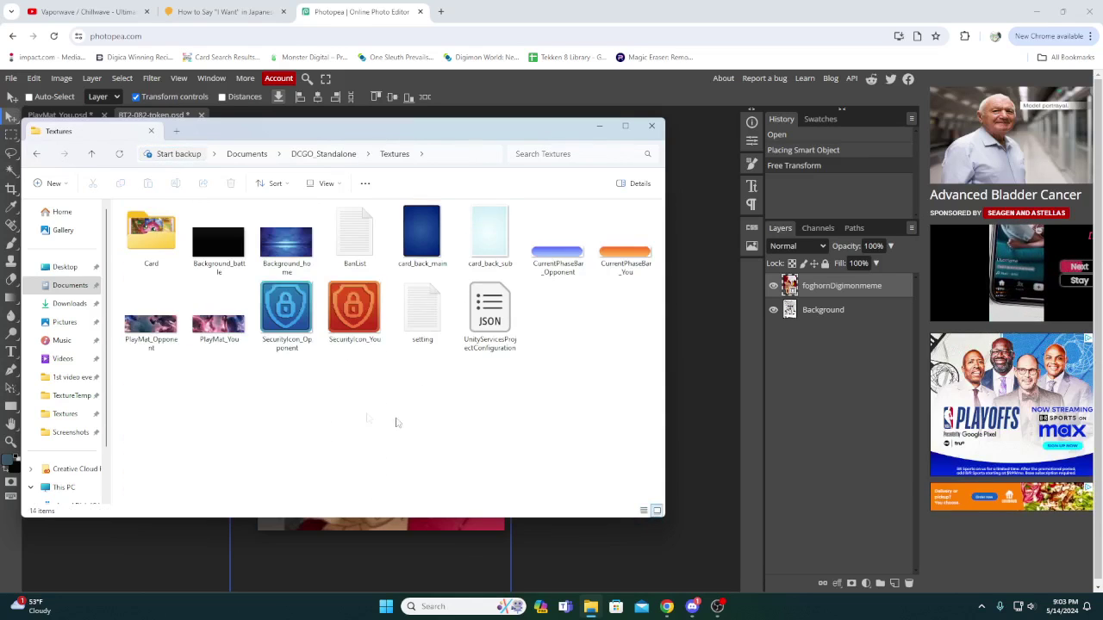
pyautogui.moveTo(604, 385)
pyautogui.mouseDown()
pyautogui.moveTo(441, 405)
pyautogui.moveTo(494, 424)
pyautogui.mouseUp()
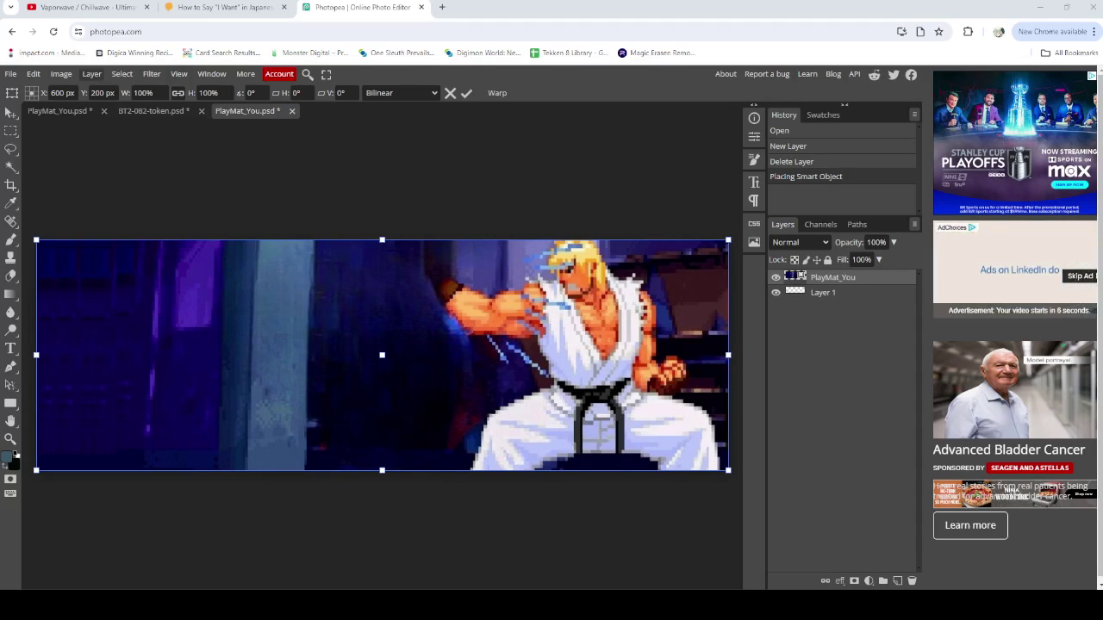
# Commit the placed PlayMat_You, enlarge the canvas to 1200×800, and move the image downward
pyautogui.press('Return')
pyautogui.hotkey('ctrl', 'd')
pyautogui.hotkey('ctrl', 'd')
pyautogui.click(61, 74)
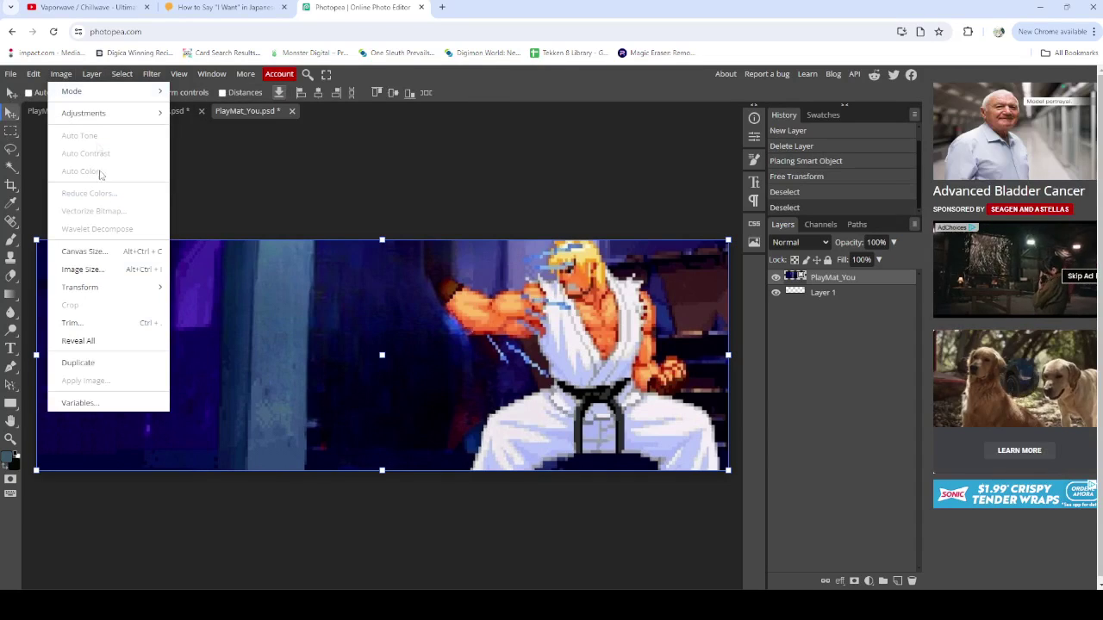
pyautogui.click(98, 253)
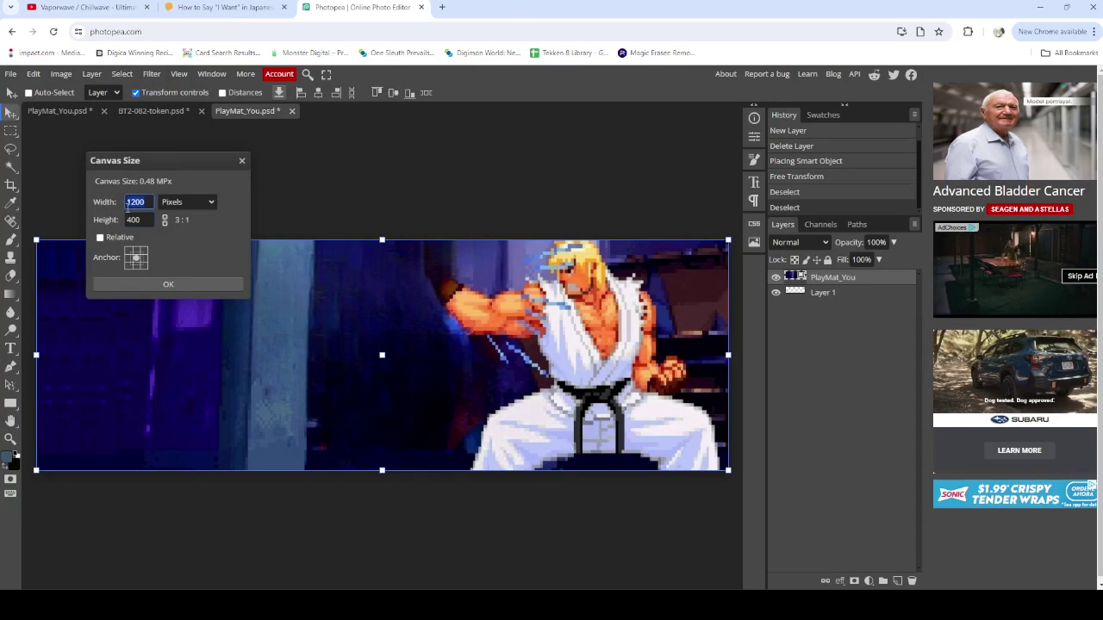
pyautogui.doubleClick(133, 220)
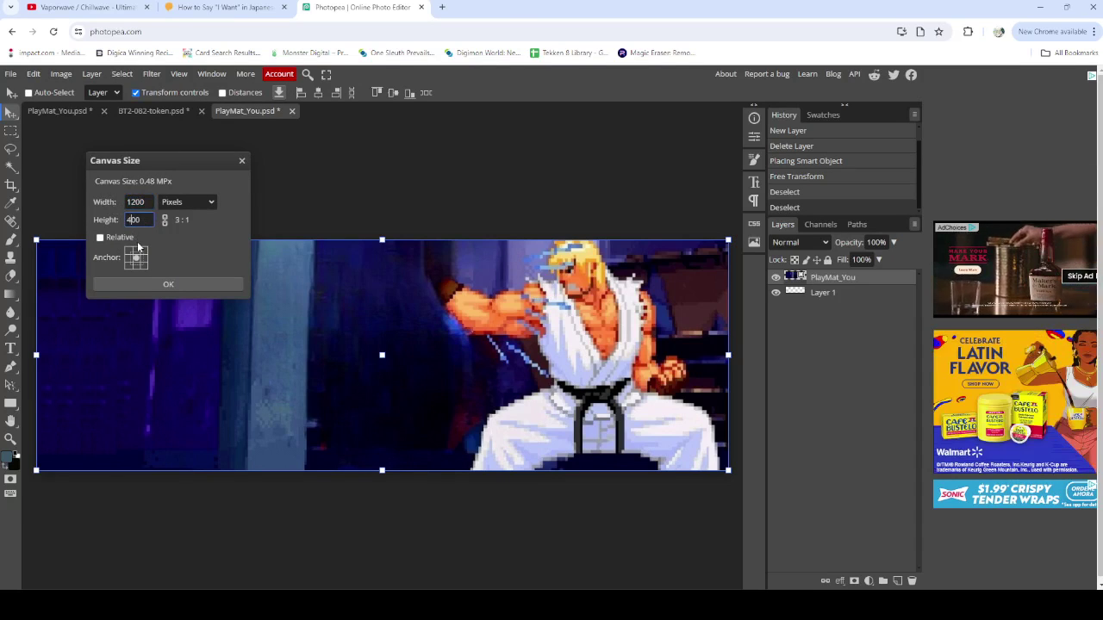
pyautogui.press('BackSpace')
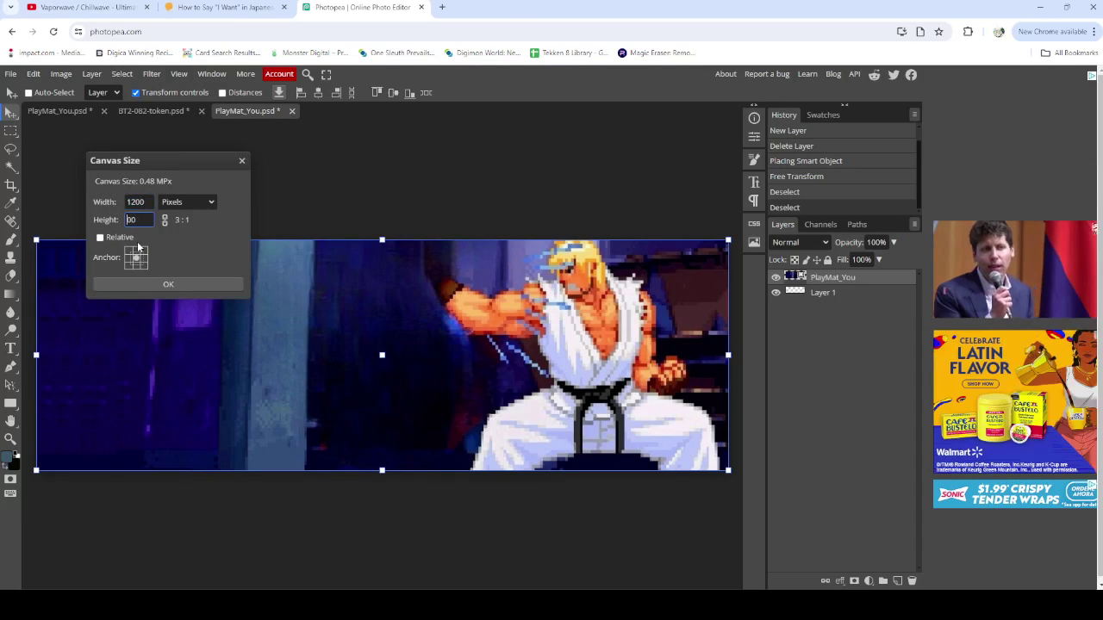
pyautogui.write('8')
pyautogui.click(177, 285)
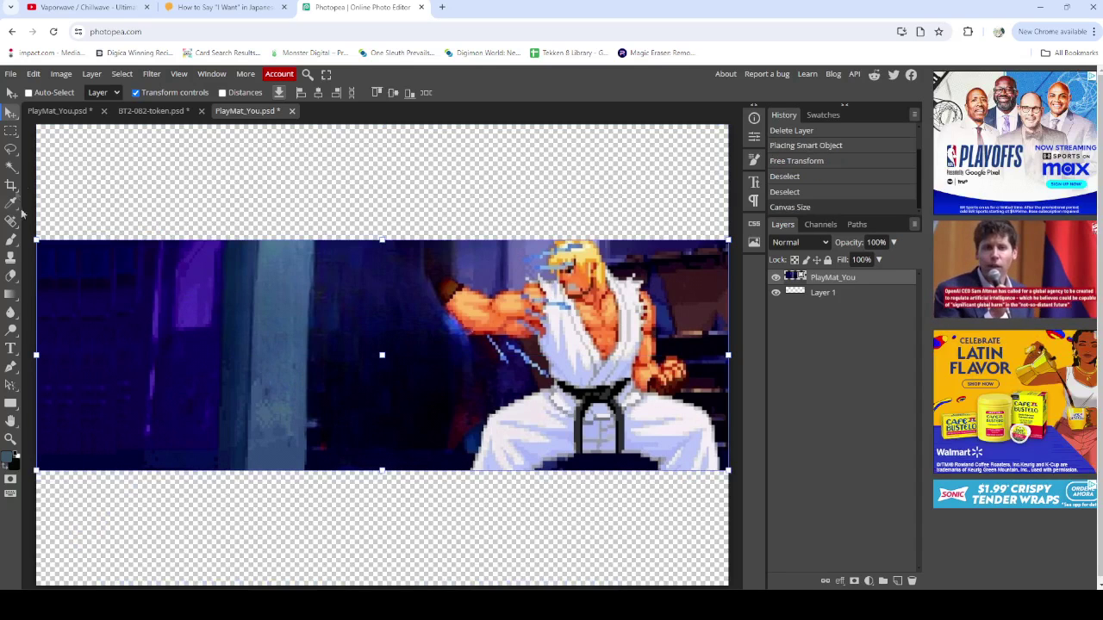
pyautogui.moveTo(224, 332); pyautogui.dragTo(224, 443)
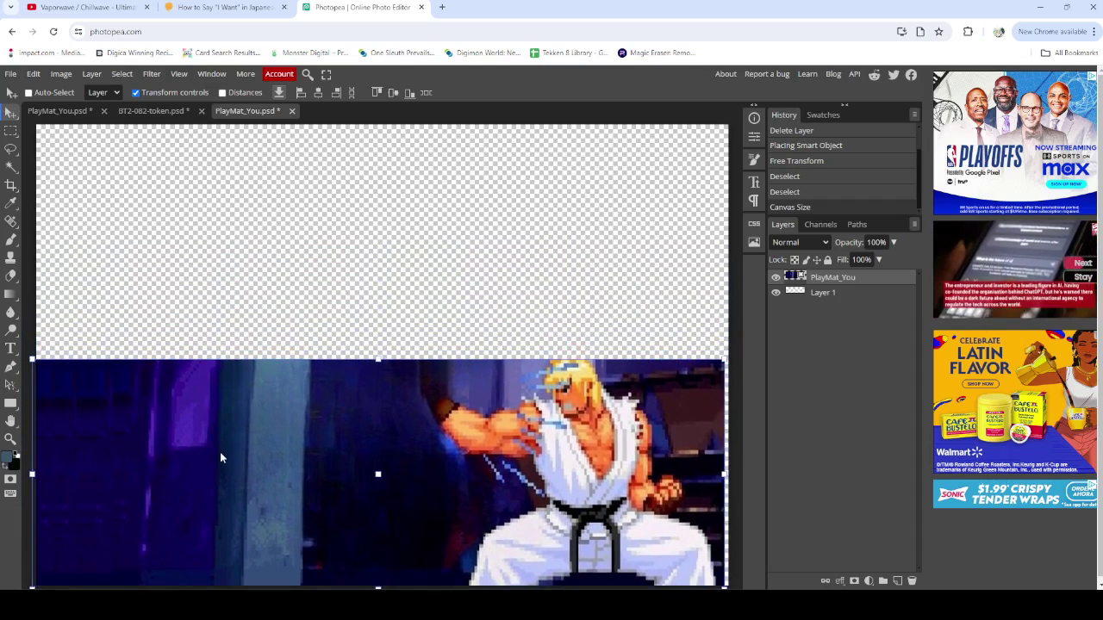
# Align PlayMat_You to the bottom and place PlayMat_Opponent rotated 180° in the top half
pyautogui.moveTo(223, 444); pyautogui.dragTo(226, 453)
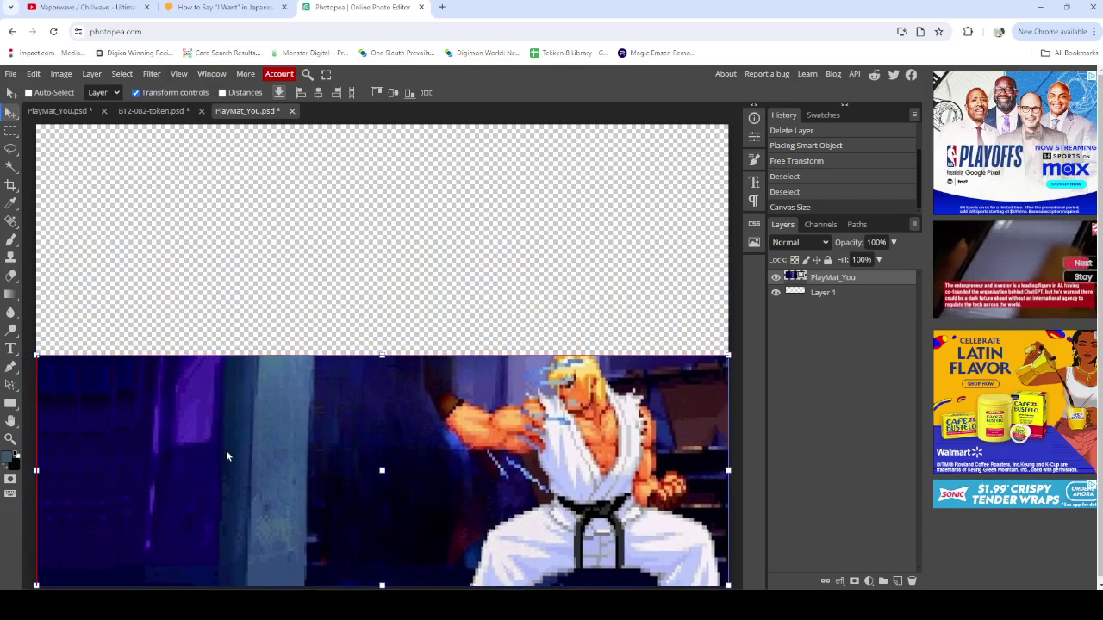
pyautogui.click(10, 74)
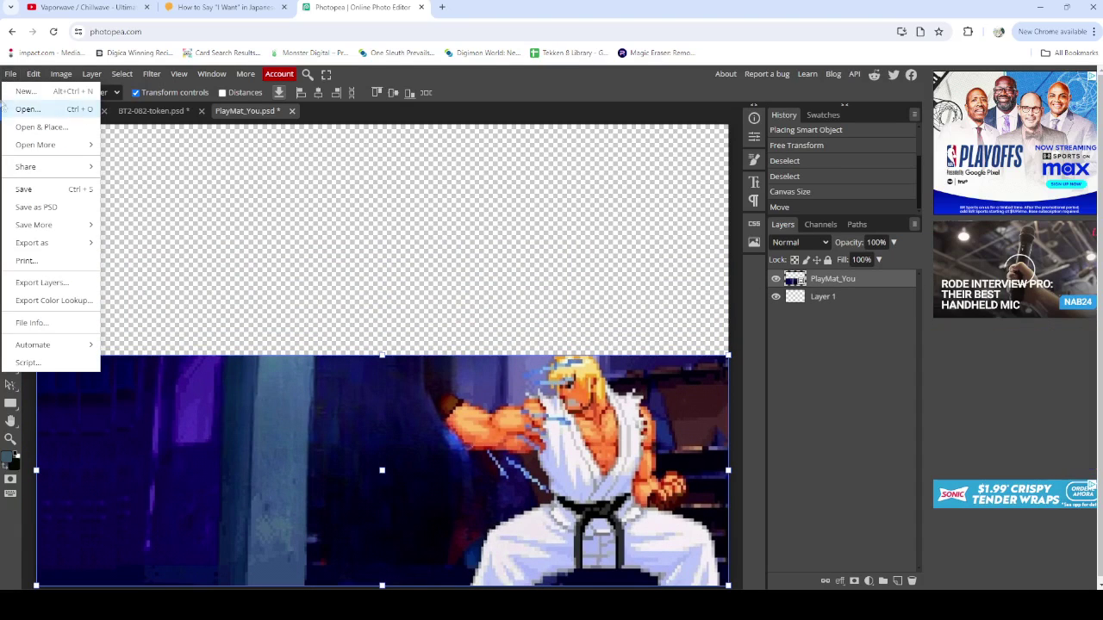
pyautogui.click(68, 129)
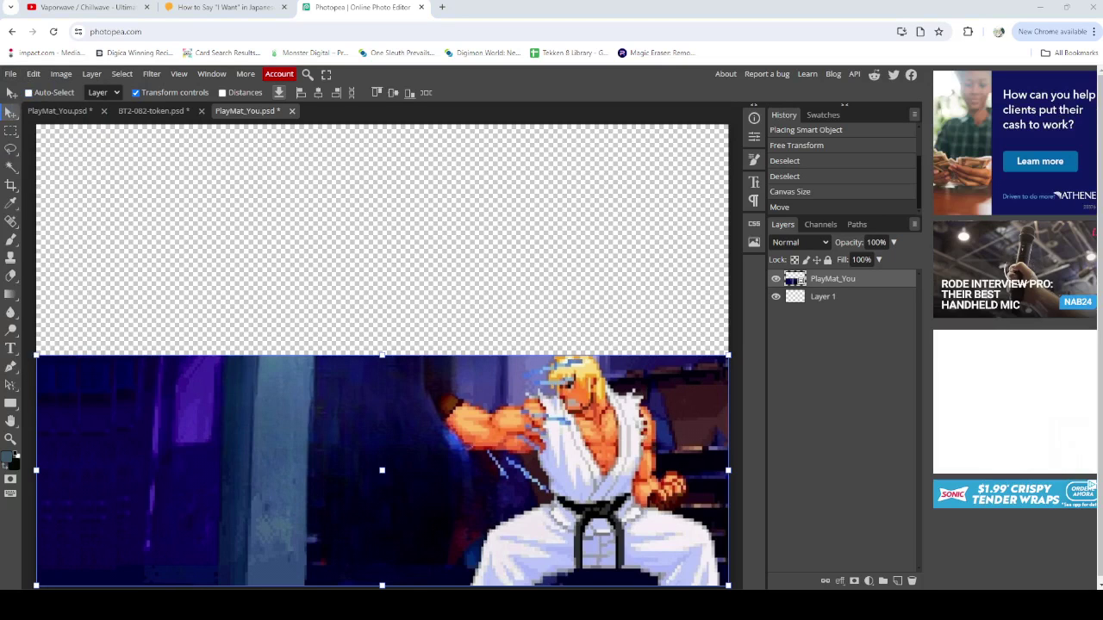
pyautogui.moveTo(474, 326); pyautogui.dragTo(463, 249)
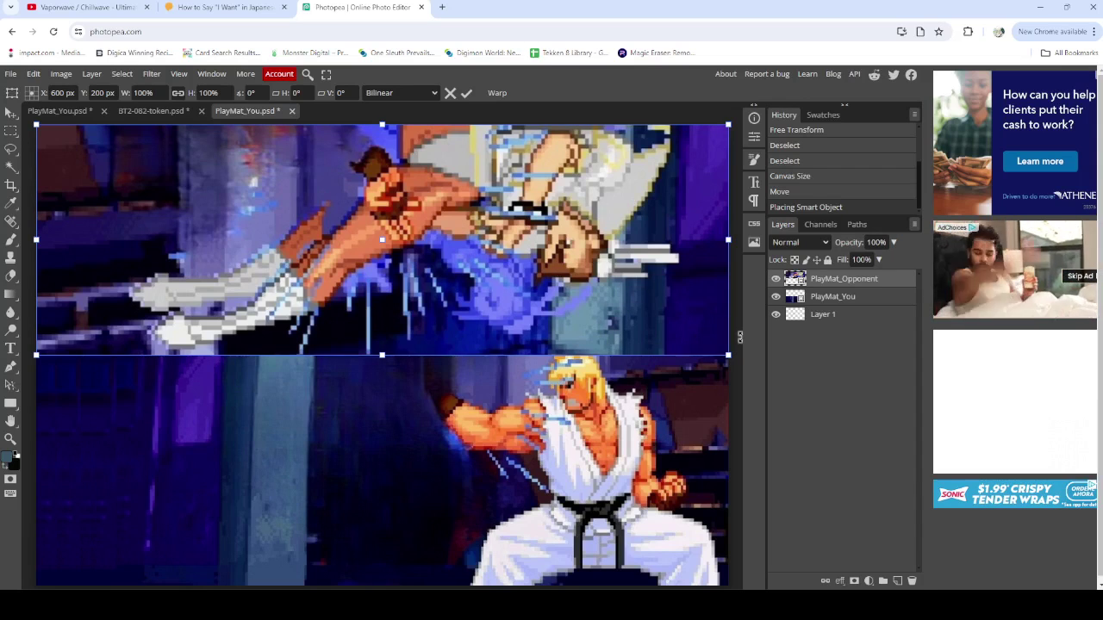
pyautogui.moveTo(733, 306)
pyautogui.mouseDown()
pyautogui.moveTo(58, 200)
pyautogui.moveTo(65, 174)
pyautogui.moveTo(604, 251)
pyautogui.moveTo(609, 287)
pyautogui.mouseUp()
pyautogui.press('Return')
# Paste the copied Digimon picture as a new layer and scale it across the lower half
pyautogui.hotkey('ctrl', 'v')
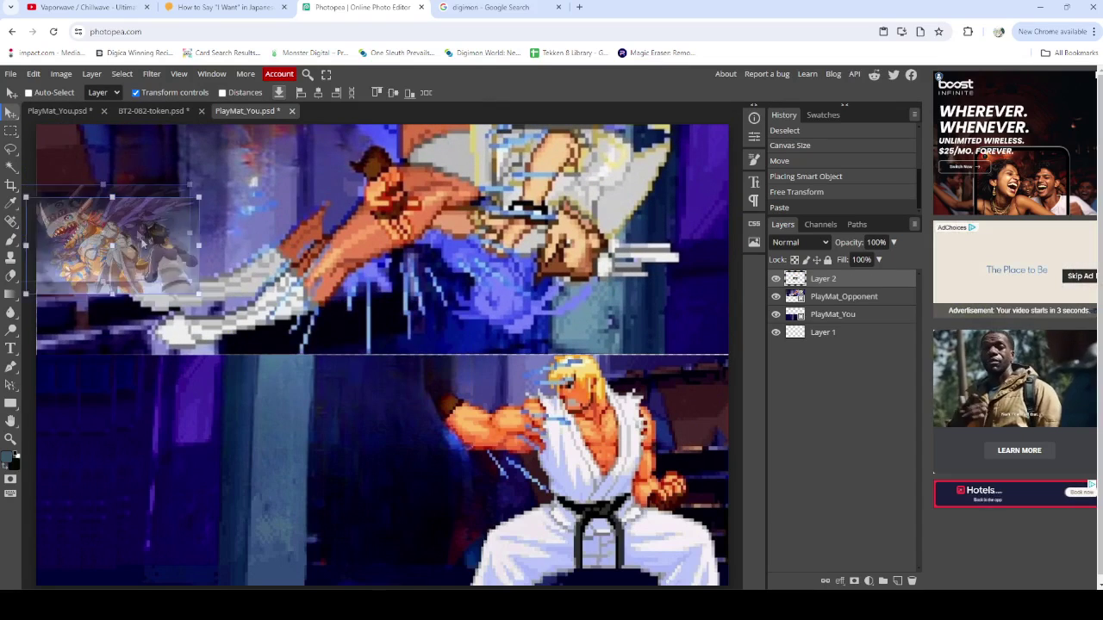
pyautogui.moveTo(149, 203); pyautogui.dragTo(166, 186)
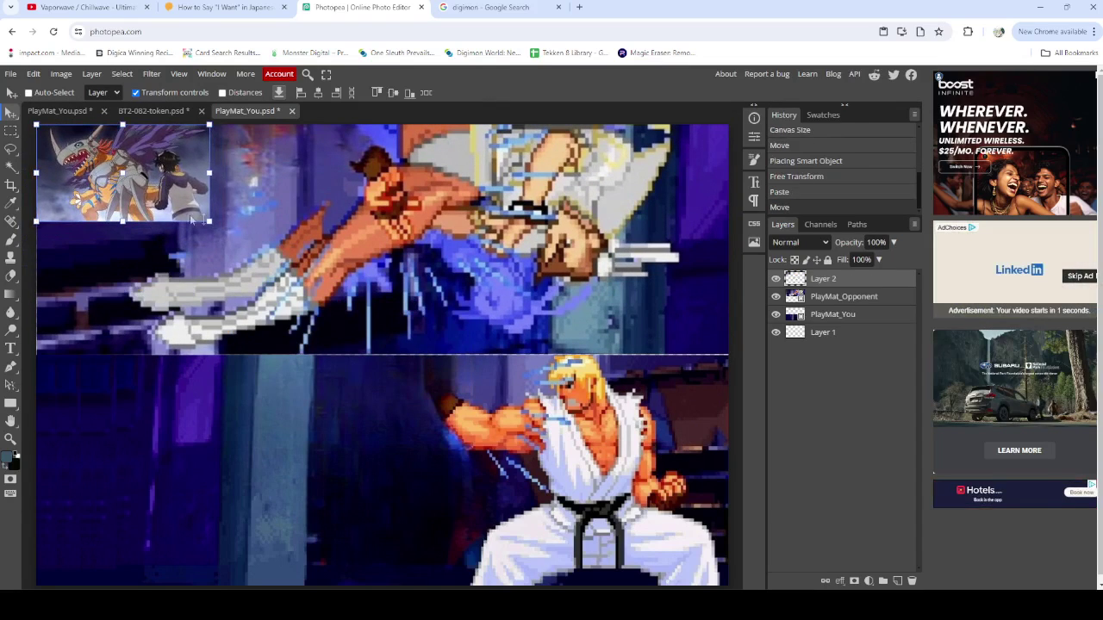
pyautogui.hotkey('ctrl', 't')
pyautogui.moveTo(232, 242); pyautogui.dragTo(700, 497)
pyautogui.scroll(-2, 690, 517)
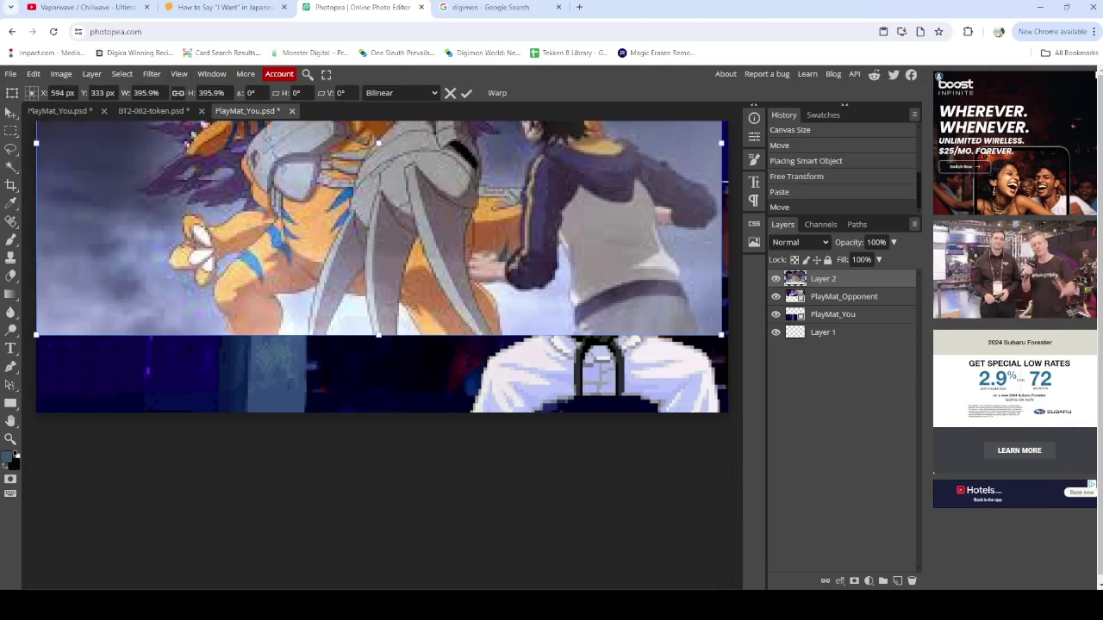
pyautogui.moveTo(716, 333); pyautogui.dragTo(741, 379)
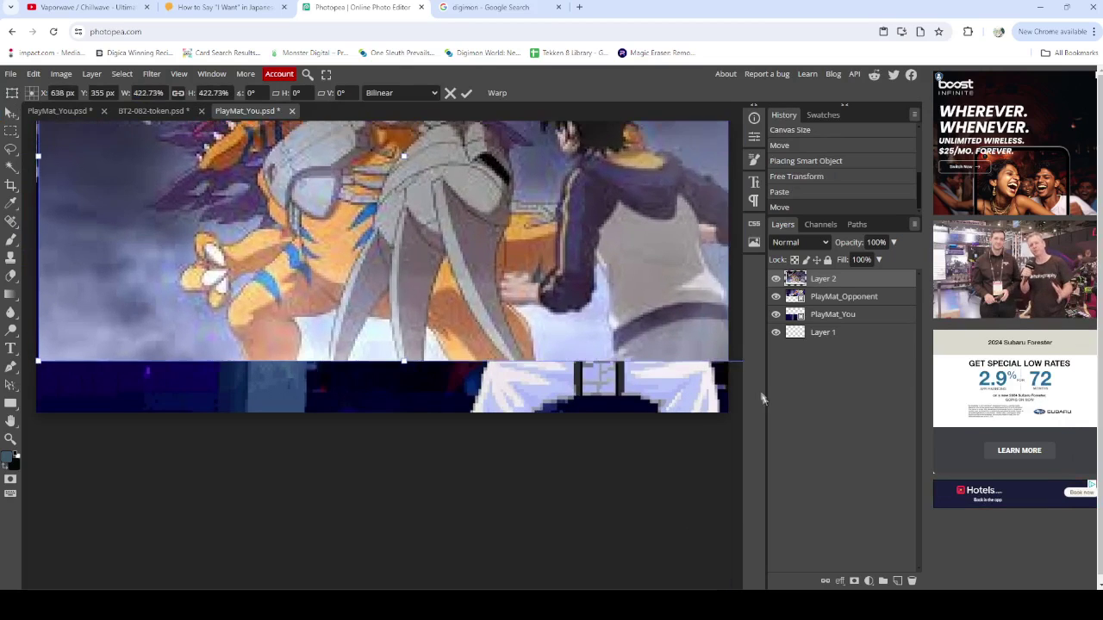
pyautogui.scroll(4, 577, 436)
pyautogui.scroll(-1, 578, 435)
pyautogui.scroll(-2, 577, 435)
pyautogui.moveTo(574, 423); pyautogui.dragTo(554, 385)
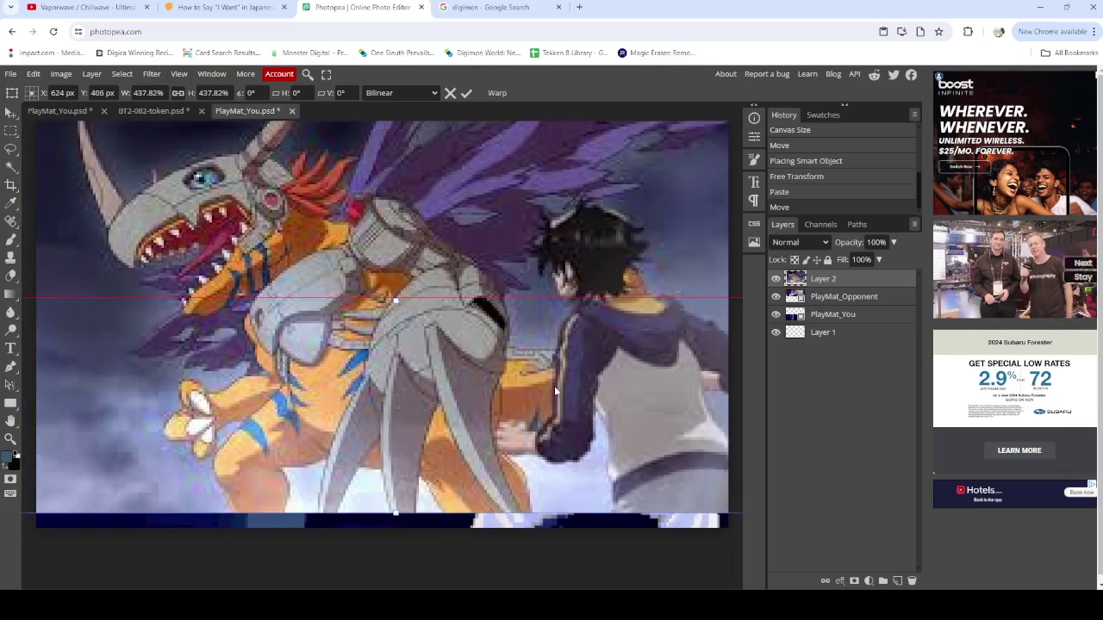
pyautogui.press('Return')
# Stack PlayMat_Opponent above the Digimon layer and nudge the Digimon image slightly lower
pyautogui.moveTo(779, 301); pyautogui.dragTo(779, 314)
pyautogui.click(776, 278)
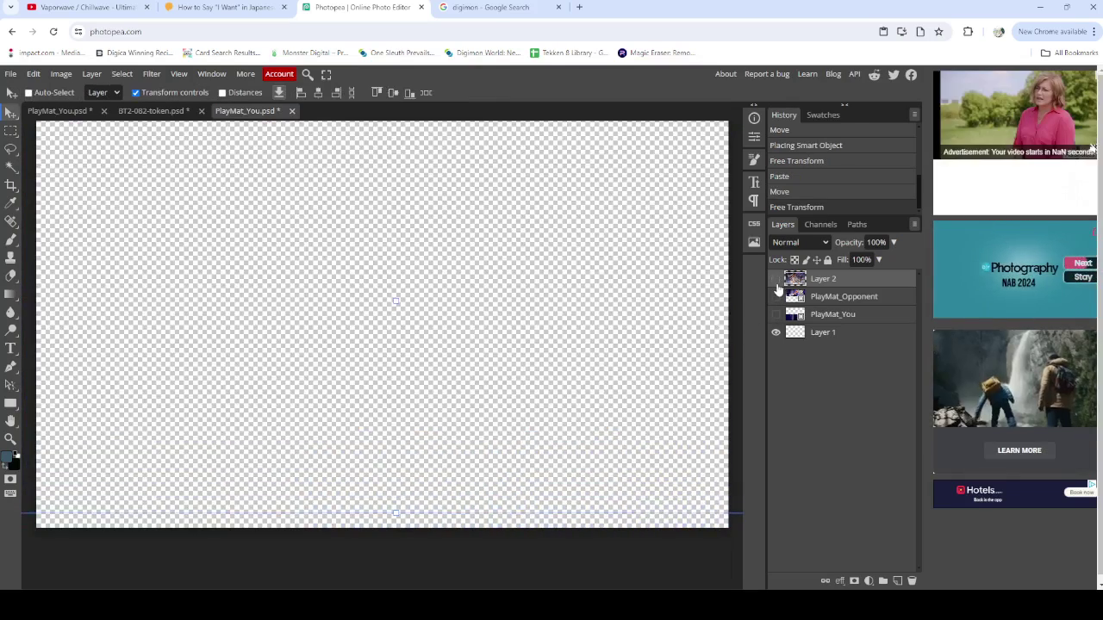
pyautogui.click(776, 314)
pyautogui.click(775, 279)
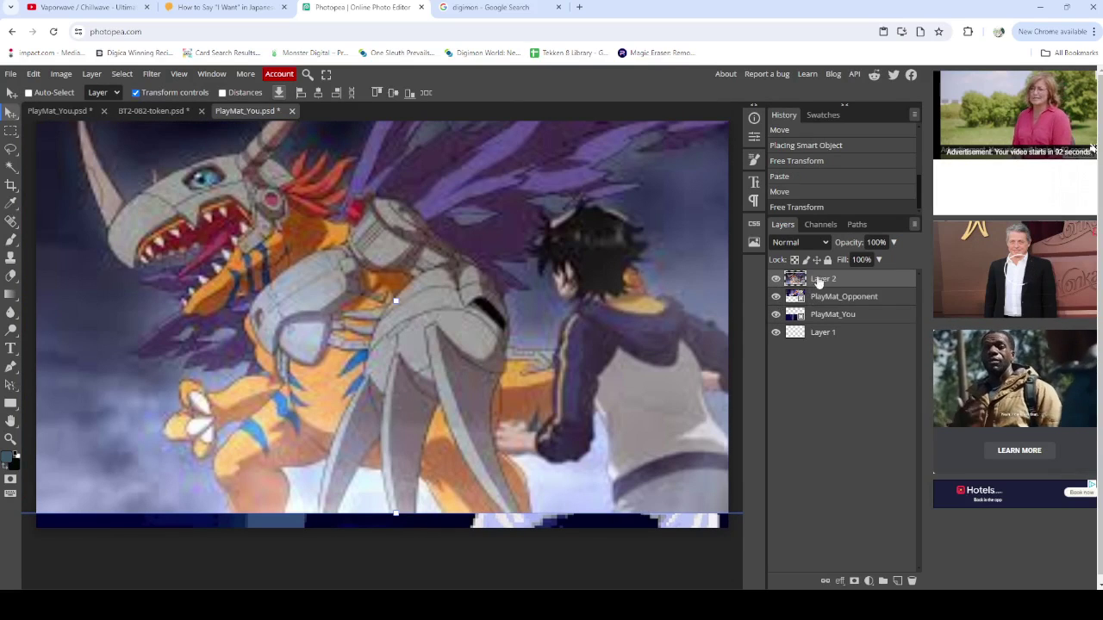
pyautogui.moveTo(818, 296); pyautogui.dragTo(819, 274)
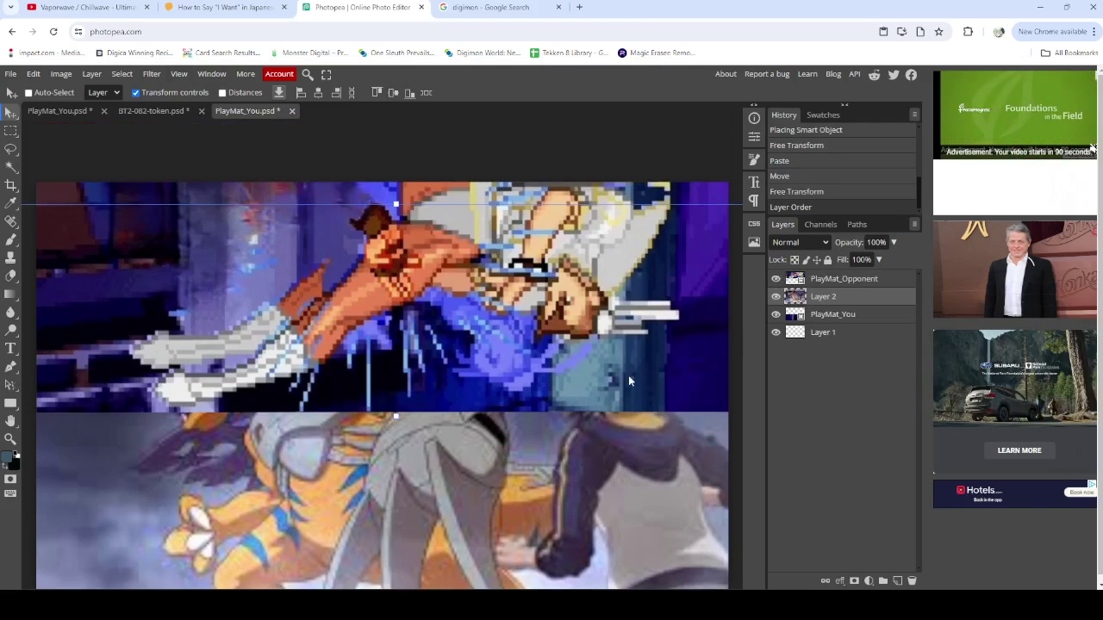
pyautogui.scroll(2, 560, 375)
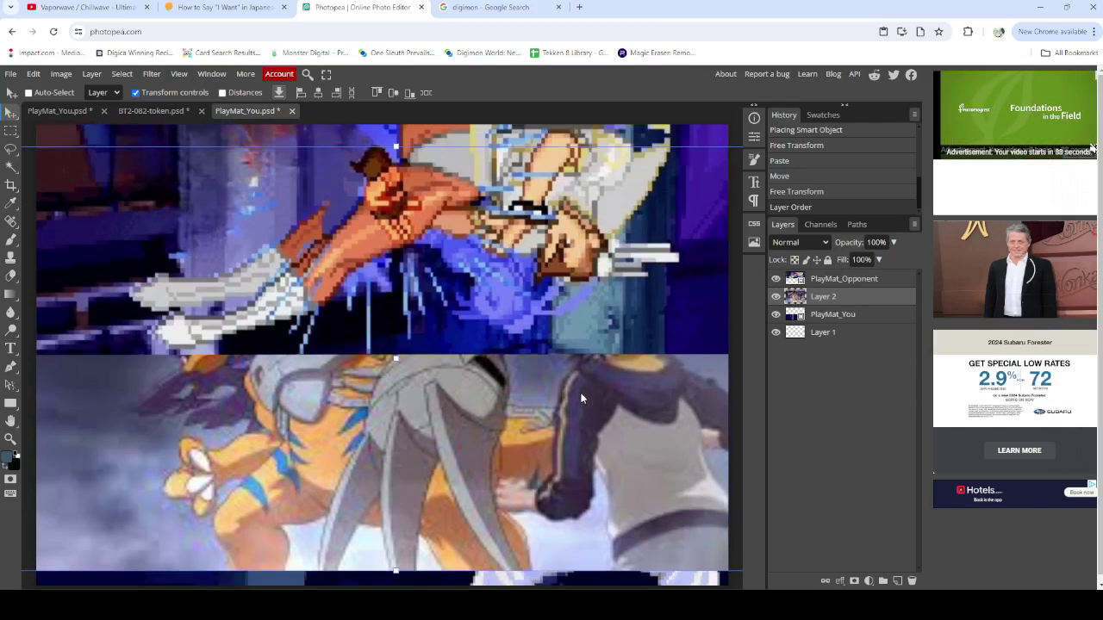
pyautogui.moveTo(575, 454); pyautogui.dragTo(575, 459)
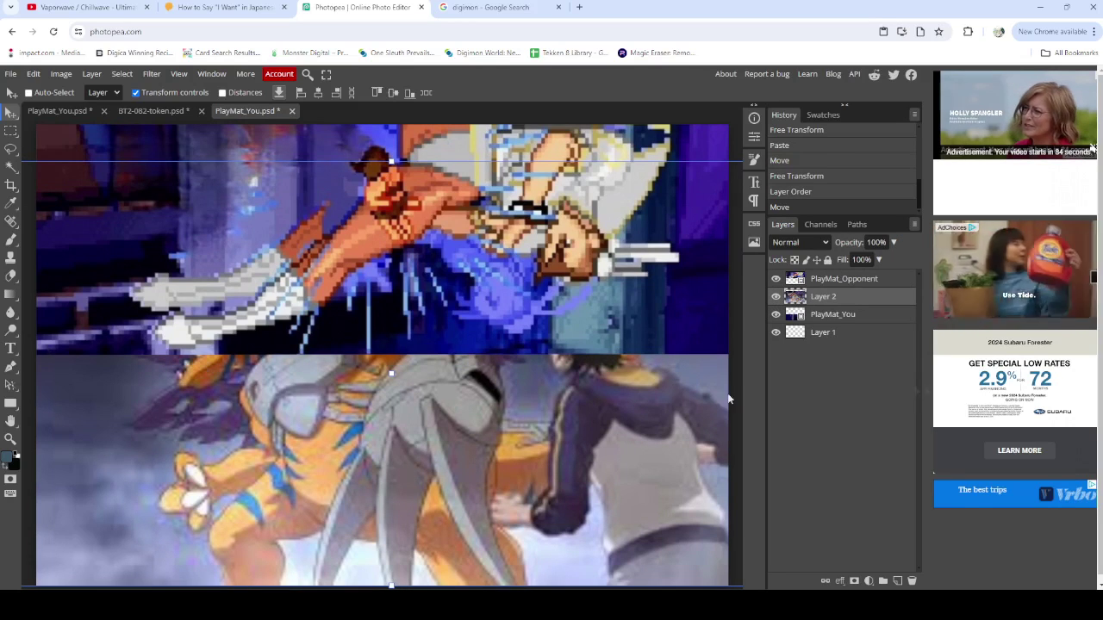
pyautogui.press('m')
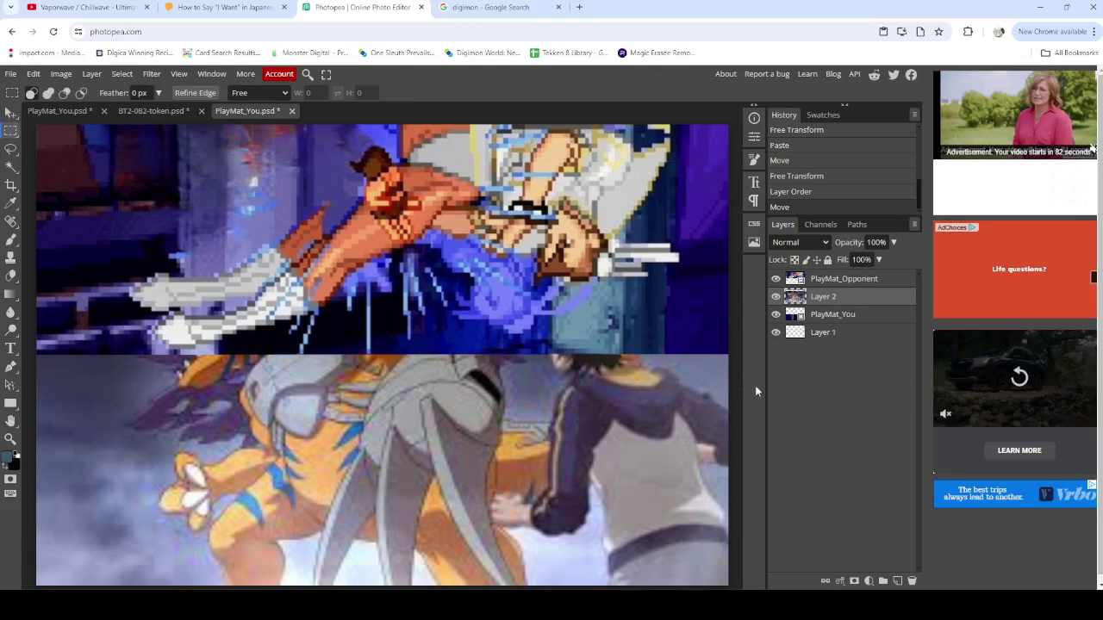
# Hide the anime image layer, toggling layer visibility to compare the two halves
pyautogui.click(776, 296)
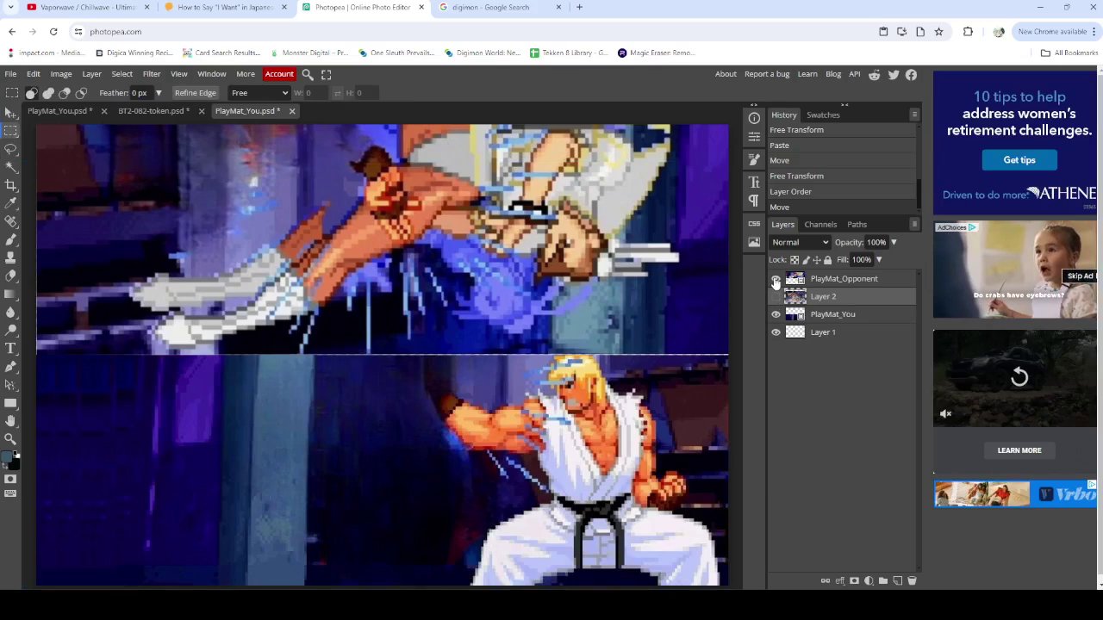
pyautogui.click(775, 278)
pyautogui.click(776, 297)
pyautogui.click(775, 278)
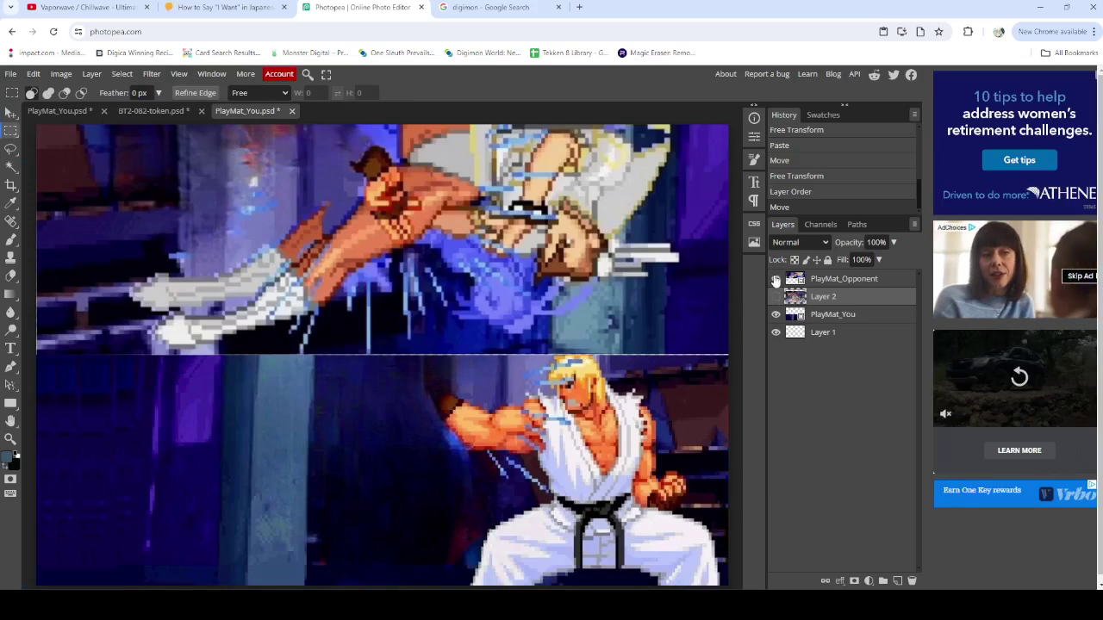
pyautogui.scroll(2, 716, 342)
# Compare the layered playmat against the other PlayMat_You document by switching between them
pyautogui.click(59, 111)
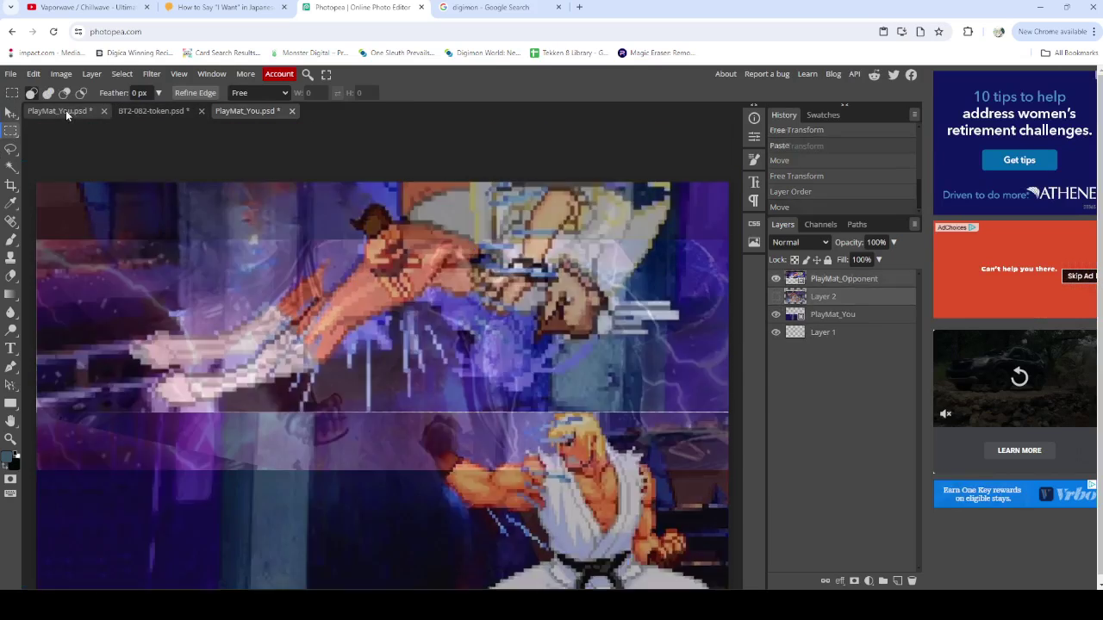
pyautogui.click(250, 111)
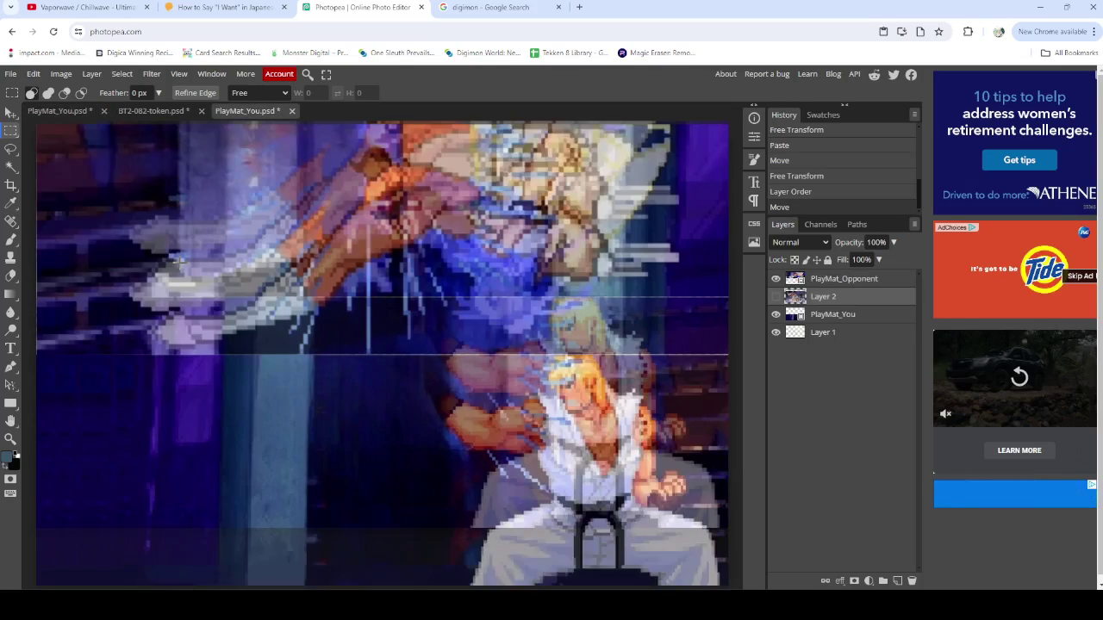
pyautogui.scroll(-4, 98, 129)
pyautogui.click(69, 112)
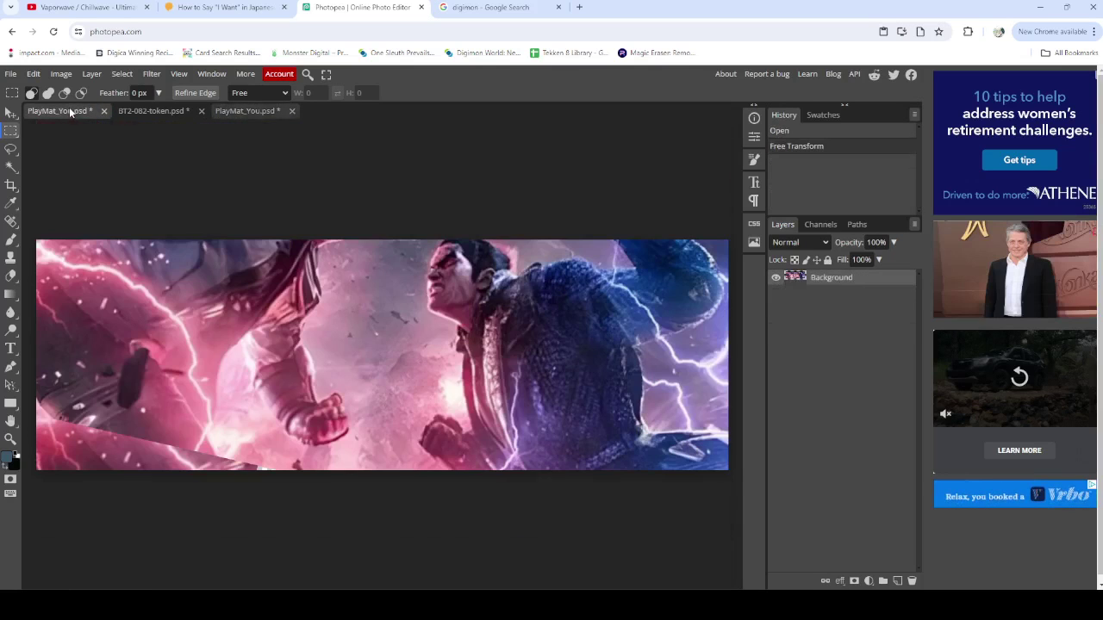
pyautogui.click(249, 111)
pyautogui.scroll(4, 417, 253)
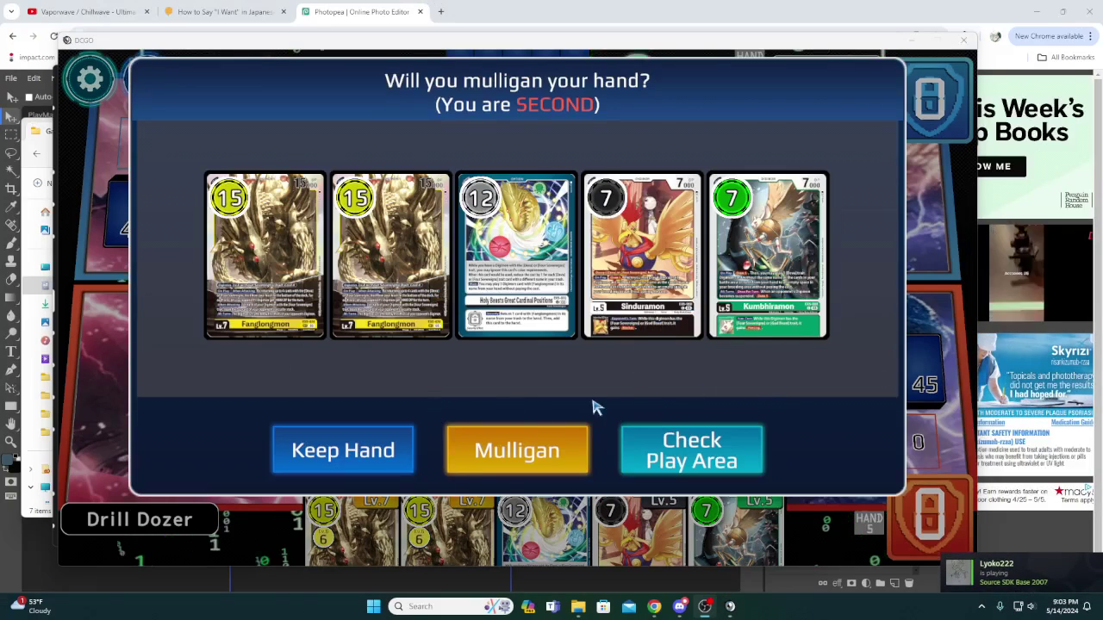
# Keep the opening hand to start the match on the pink lightning fighter playmat
pyautogui.click(389, 459)
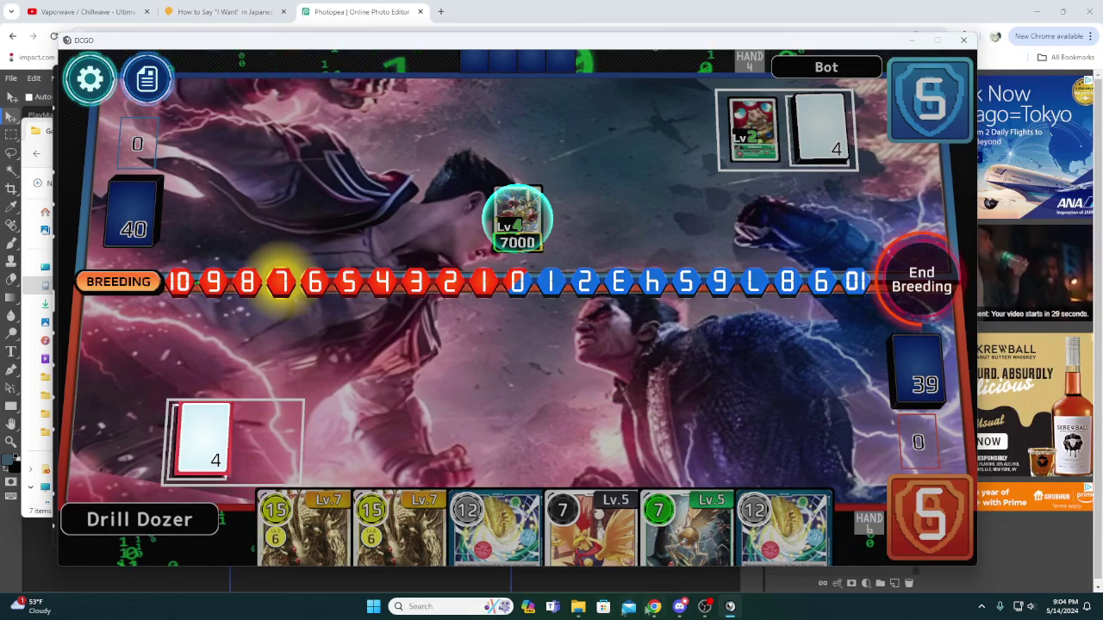
pyautogui.hotkey('alt', 'Tab')
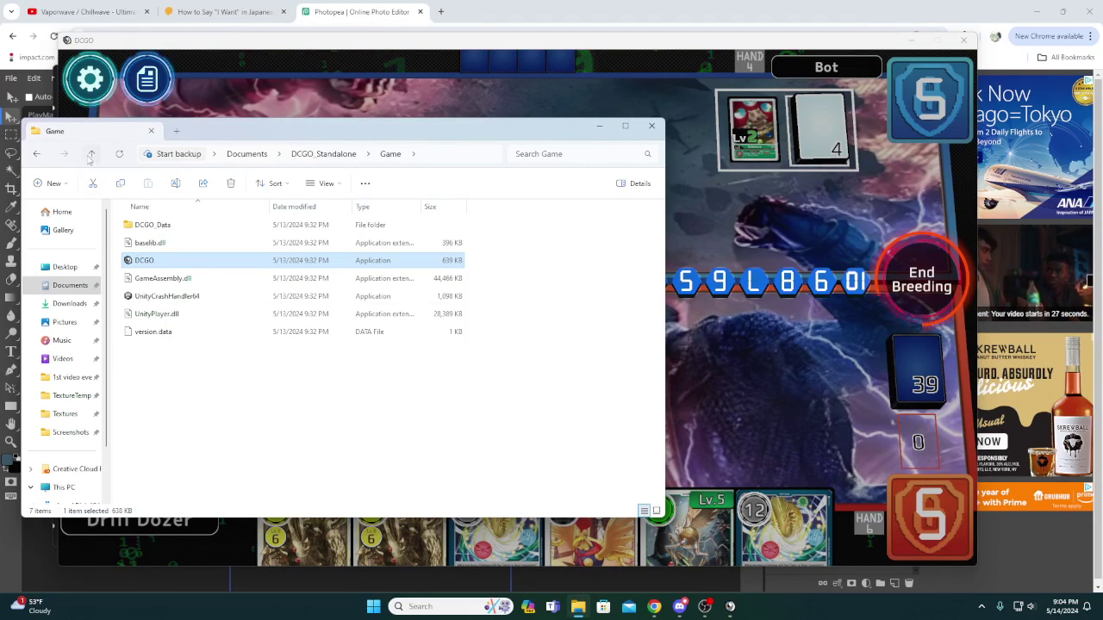
pyautogui.click(91, 153)
pyautogui.doubleClick(163, 244)
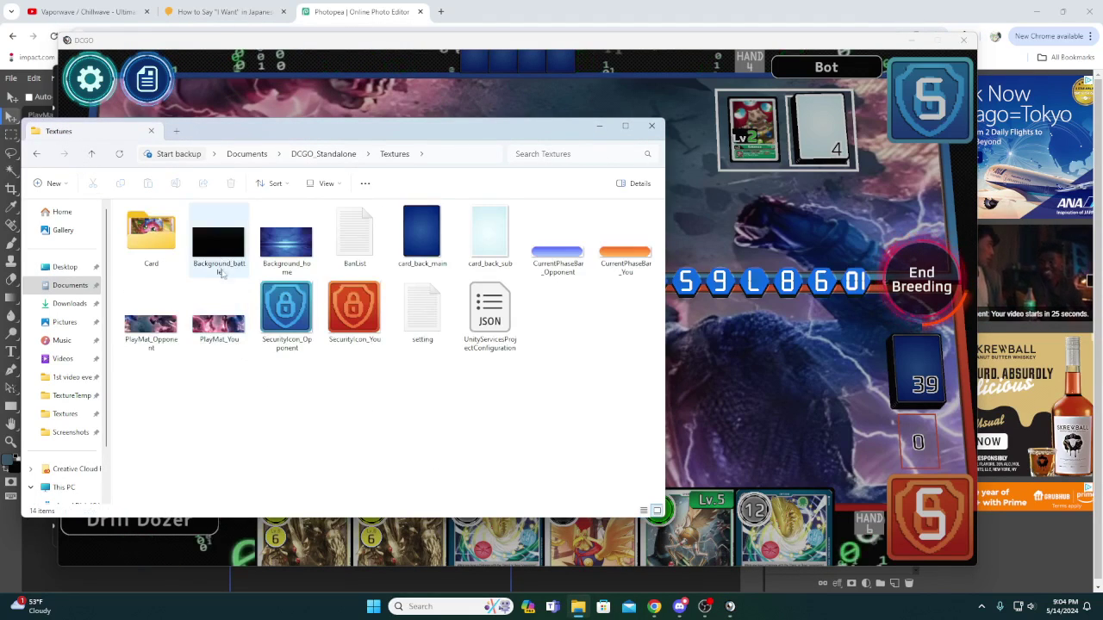
pyautogui.click(870, 404)
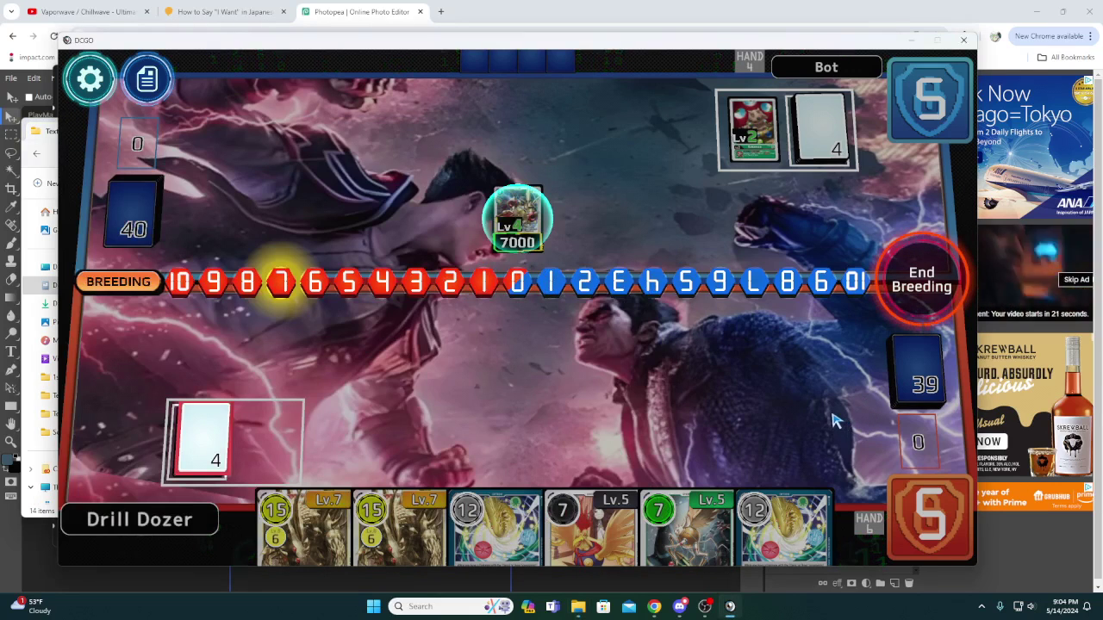
# Open DCGO_Standalone > Textures > PlayMat_You in Photopea and add a new empty layer
pyautogui.hotkey('alt', 'Tab')
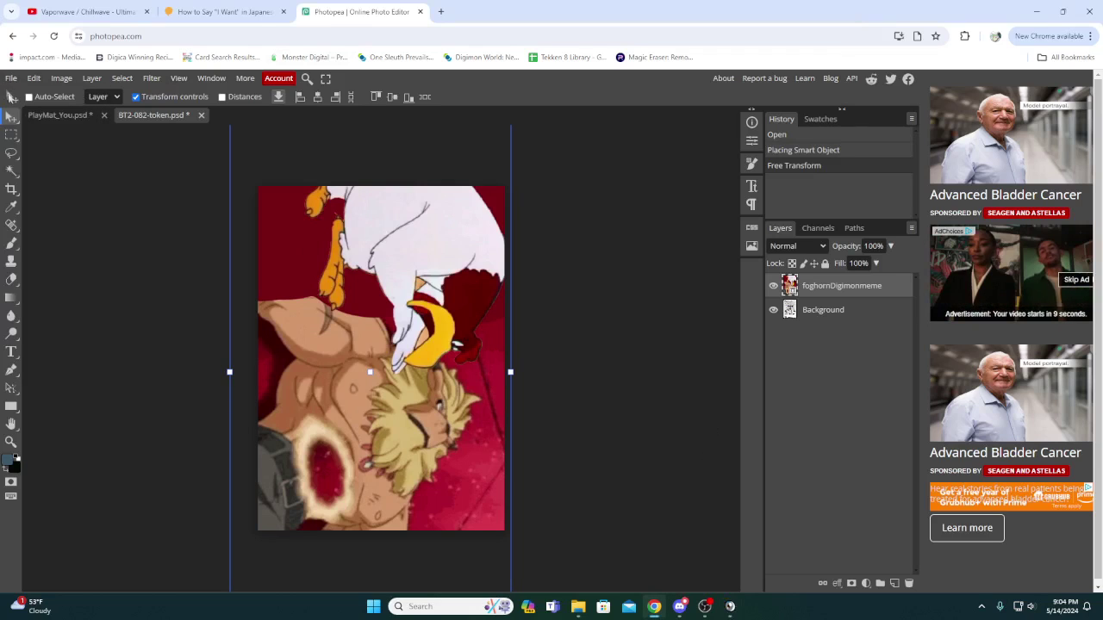
pyautogui.click(11, 77)
pyautogui.moveTo(35, 148)
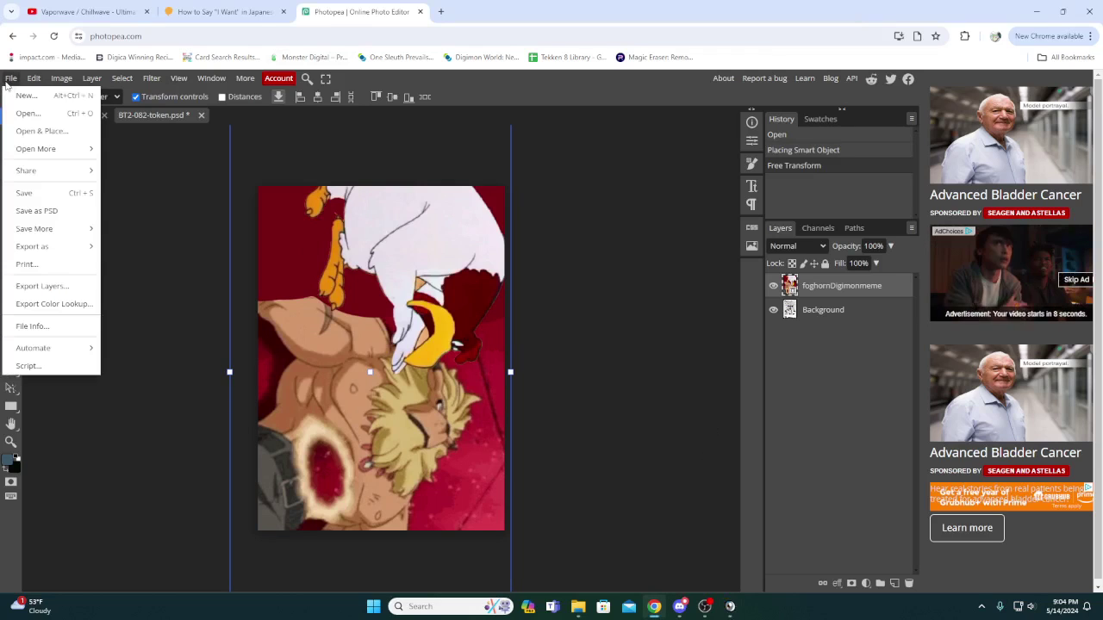
pyautogui.click(76, 130)
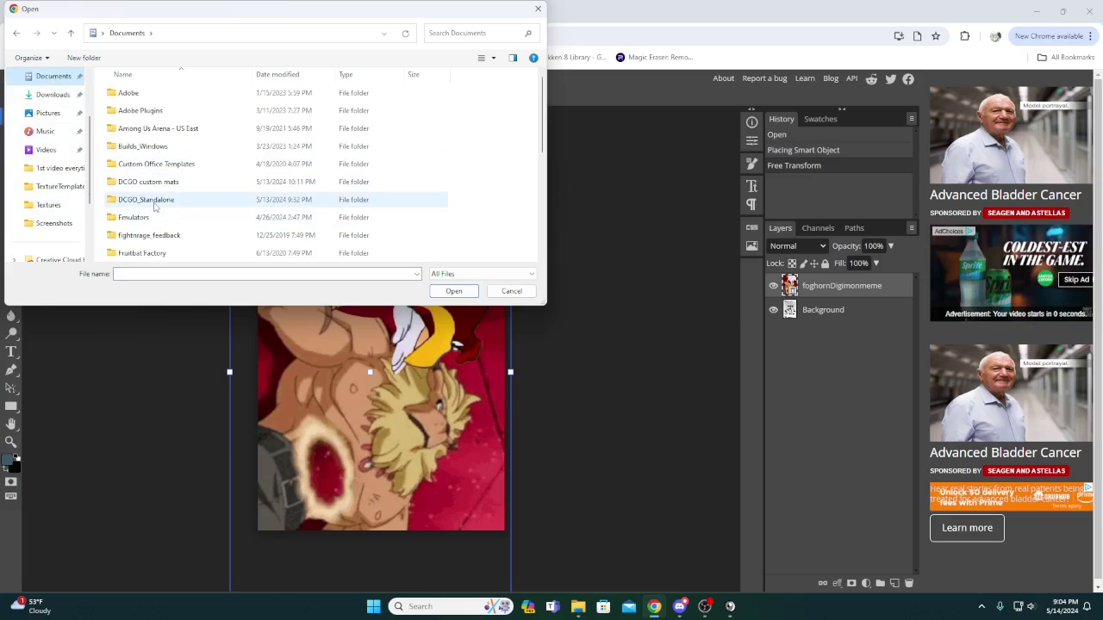
pyautogui.doubleClick(156, 201)
pyautogui.doubleClick(155, 111)
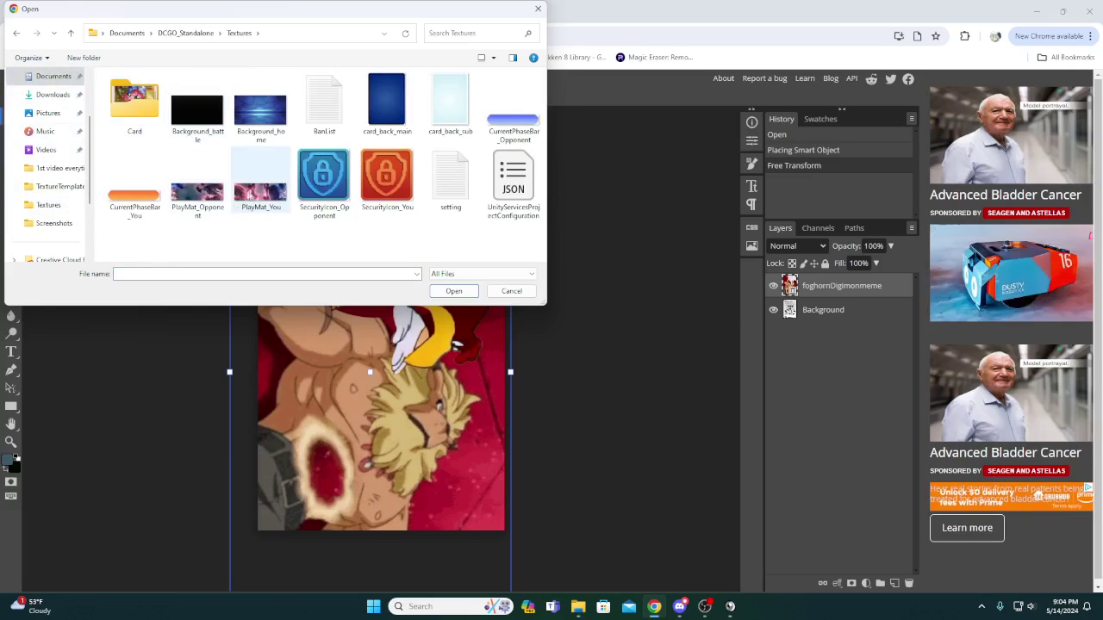
pyautogui.doubleClick(260, 185)
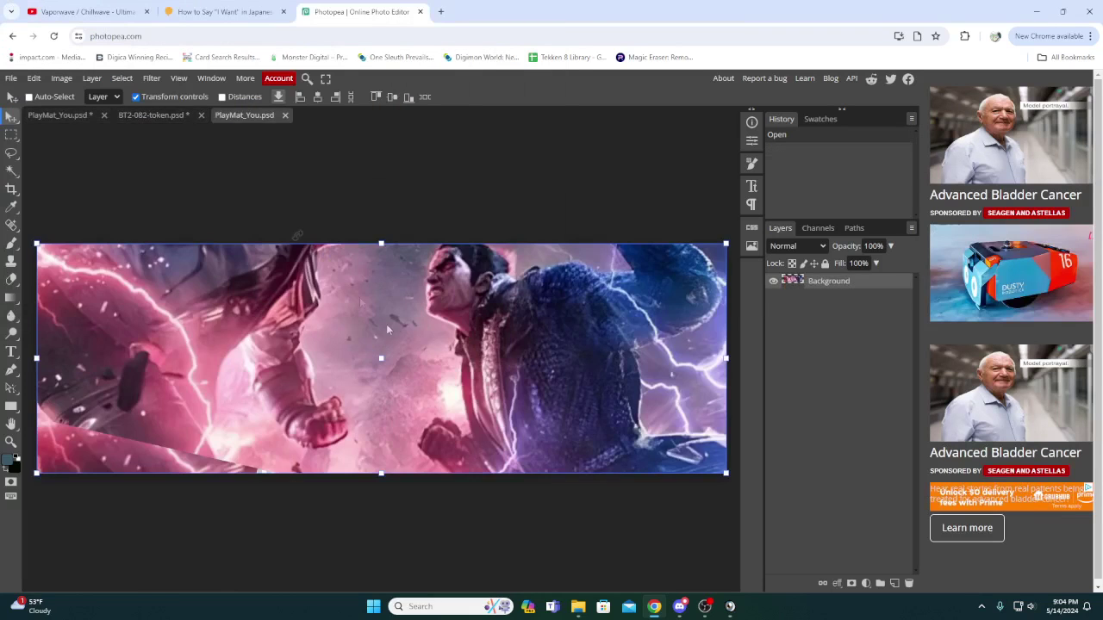
pyautogui.click(894, 583)
pyautogui.rightClick(837, 303)
# Delete PlayMat_You's Background layer and start placing an image, browsing the Documents and Game folders
pyautogui.click(822, 358)
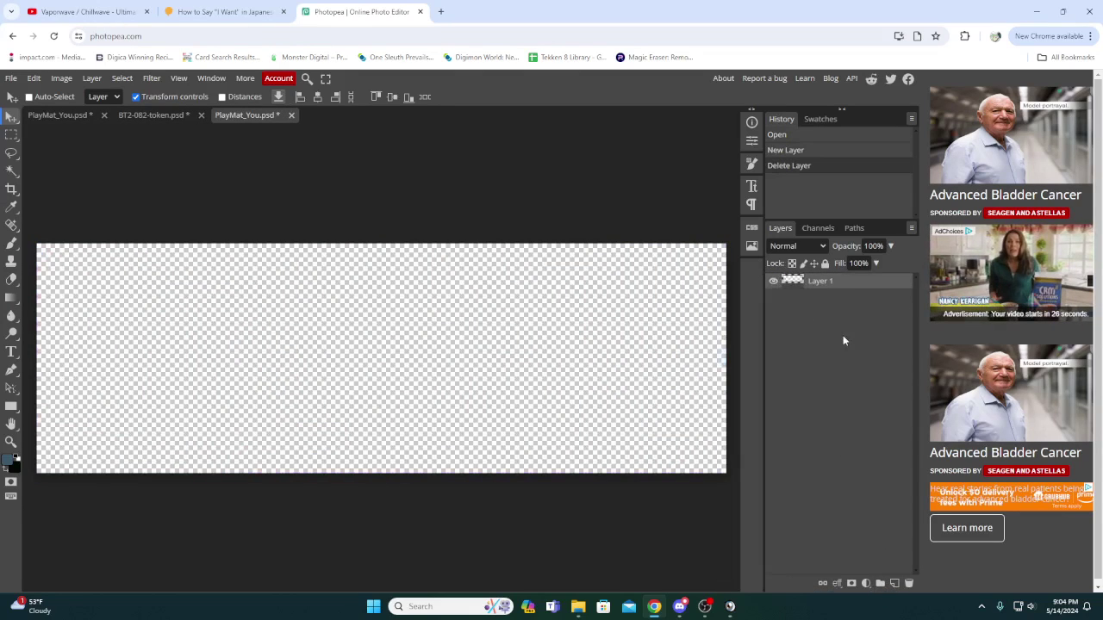
pyautogui.click(11, 77)
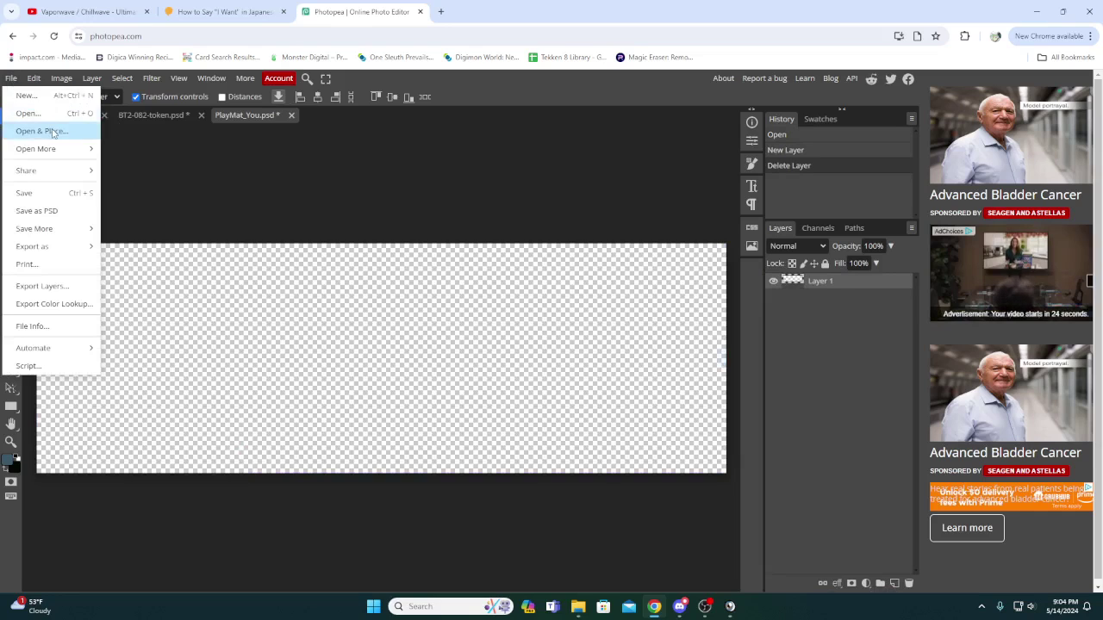
pyautogui.click(39, 128)
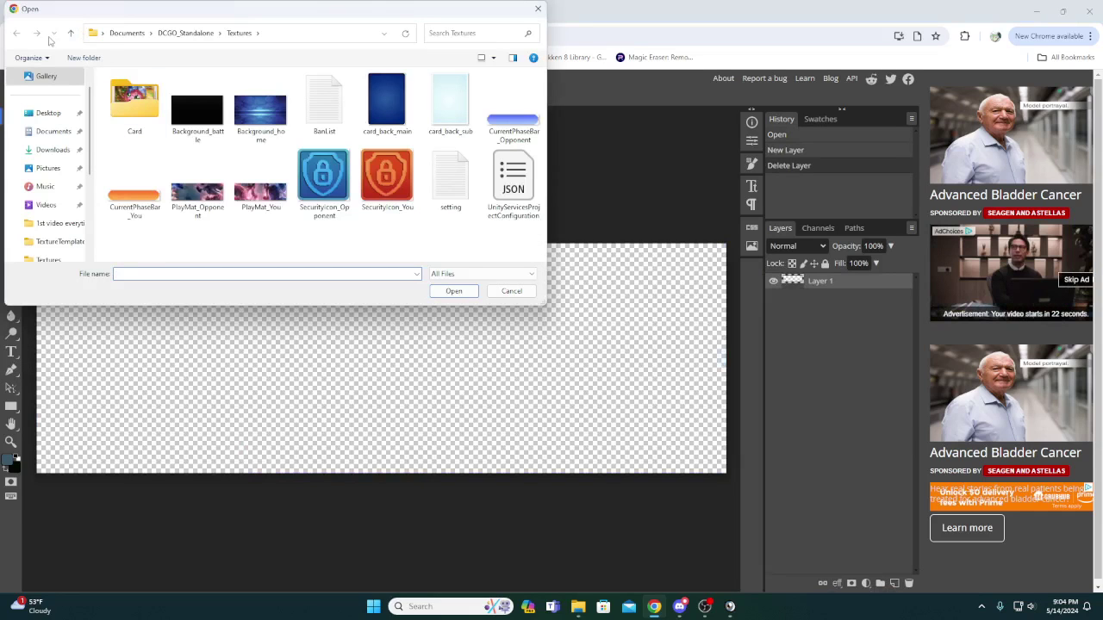
pyautogui.click(48, 153)
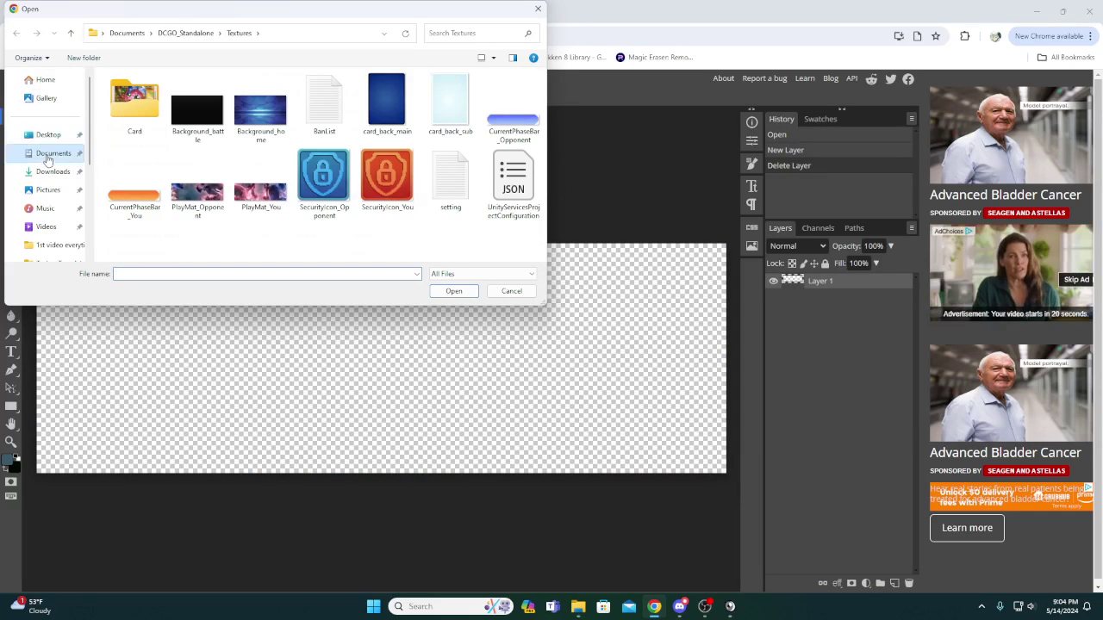
pyautogui.click(17, 34)
pyautogui.click(70, 32)
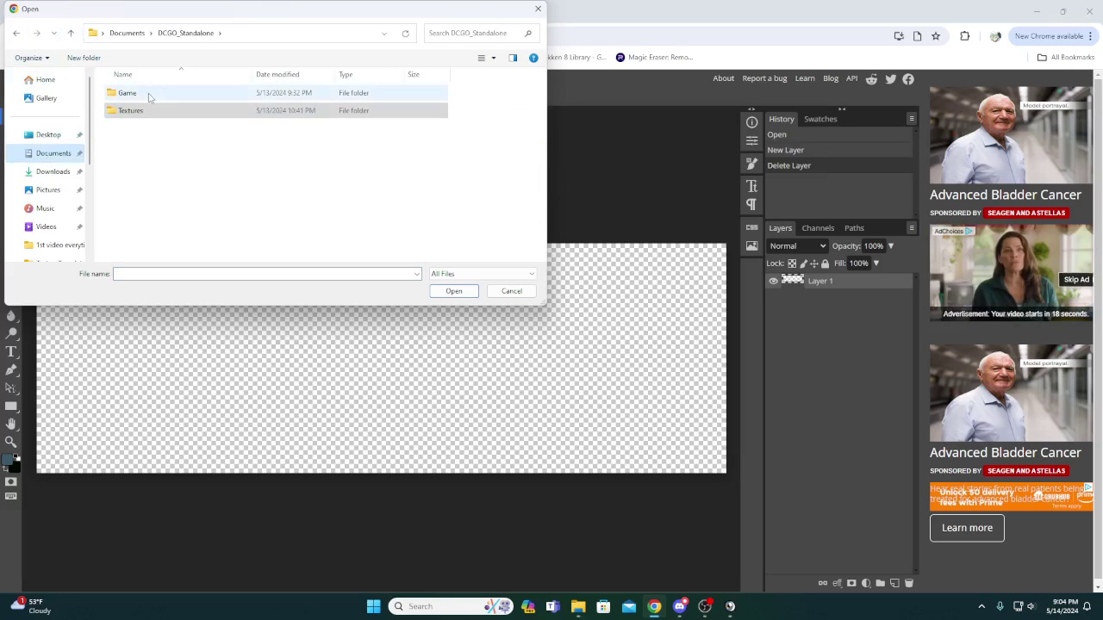
pyautogui.click(149, 94)
pyautogui.doubleClick(148, 94)
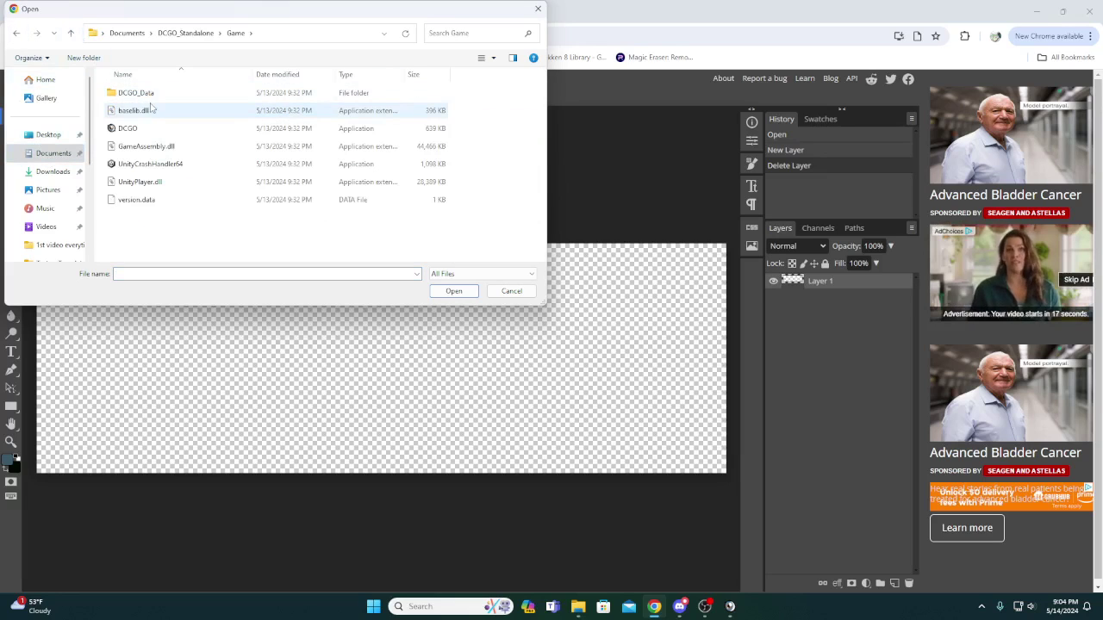
# Place the white-gi fighter image from DCGO custom mats > Fighting Games > SF
pyautogui.click(70, 32)
pyautogui.click(71, 33)
pyautogui.doubleClick(149, 182)
pyautogui.doubleClick(130, 97)
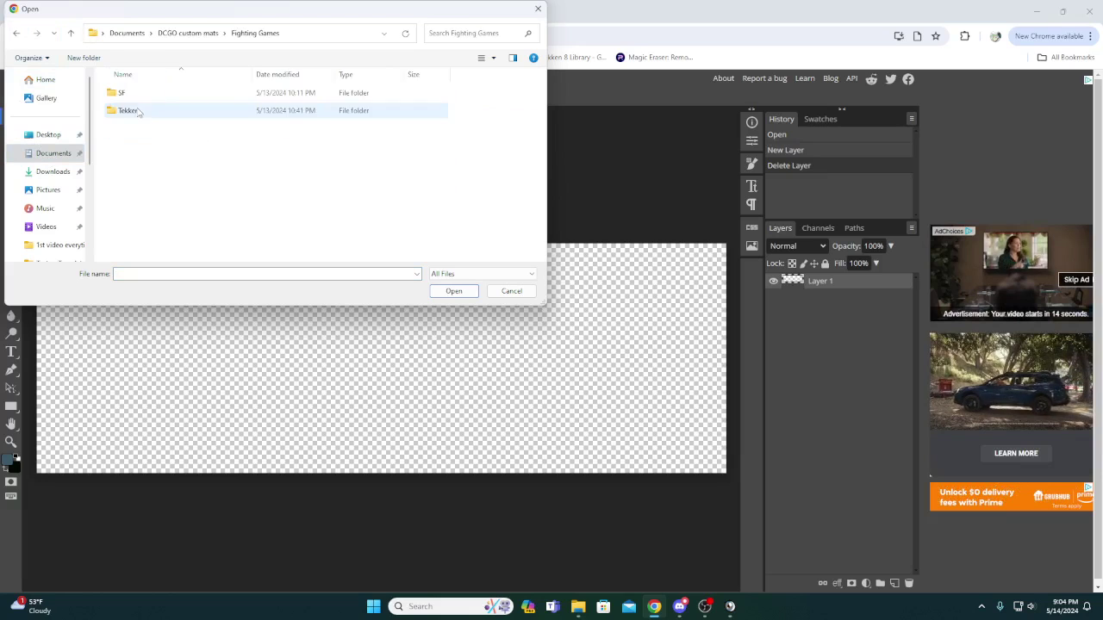
pyautogui.doubleClick(132, 97)
pyautogui.click(197, 110)
pyautogui.doubleClick(198, 110)
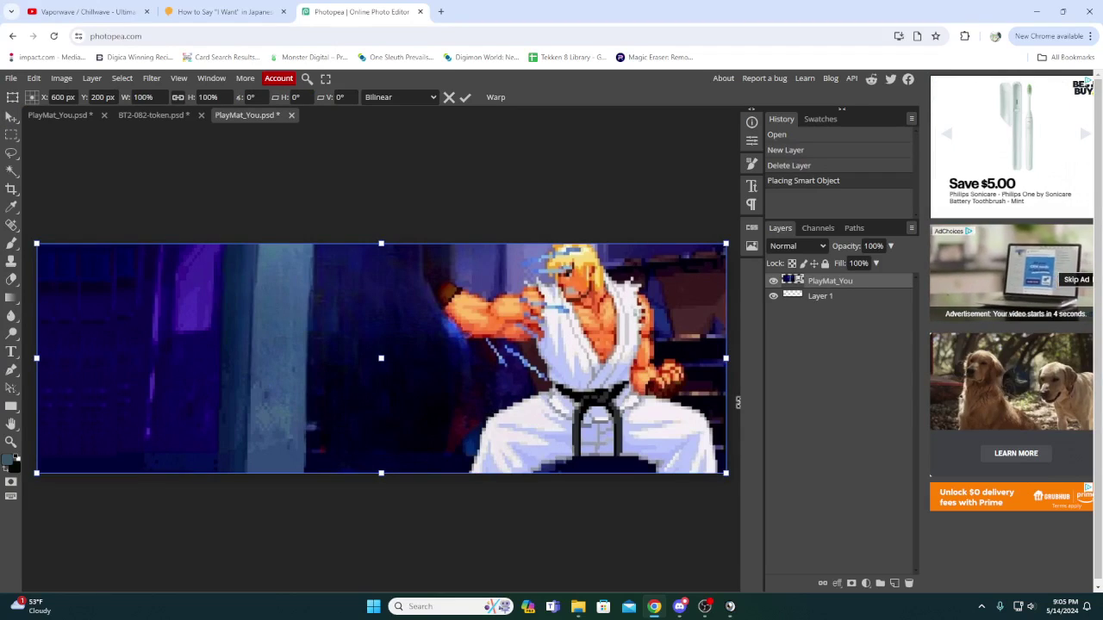
pyautogui.hotkey('alt', 'Tab')
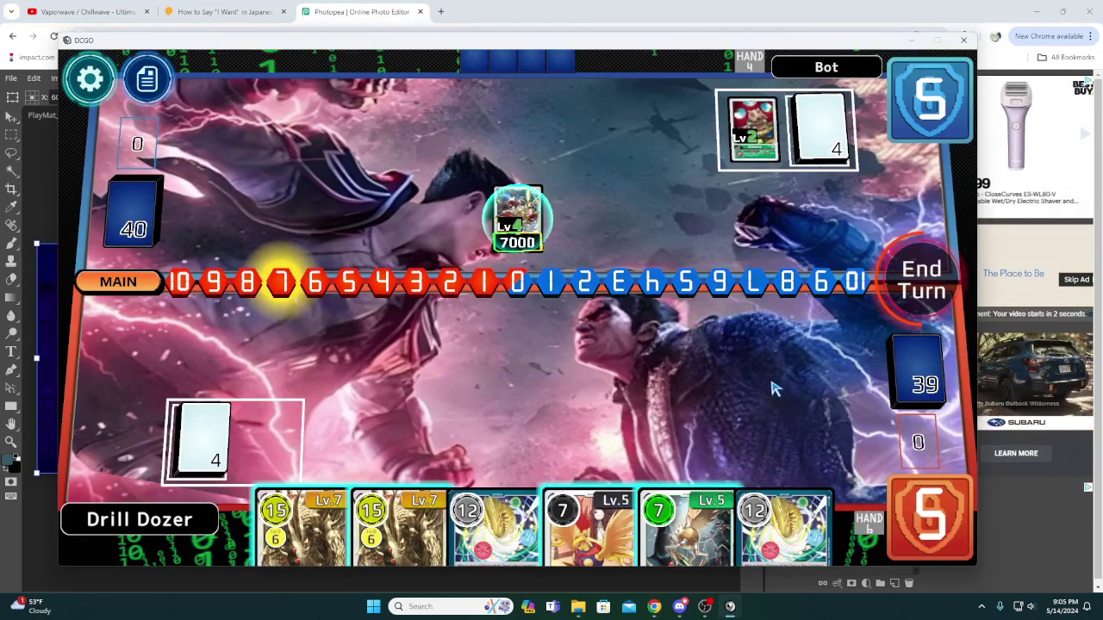